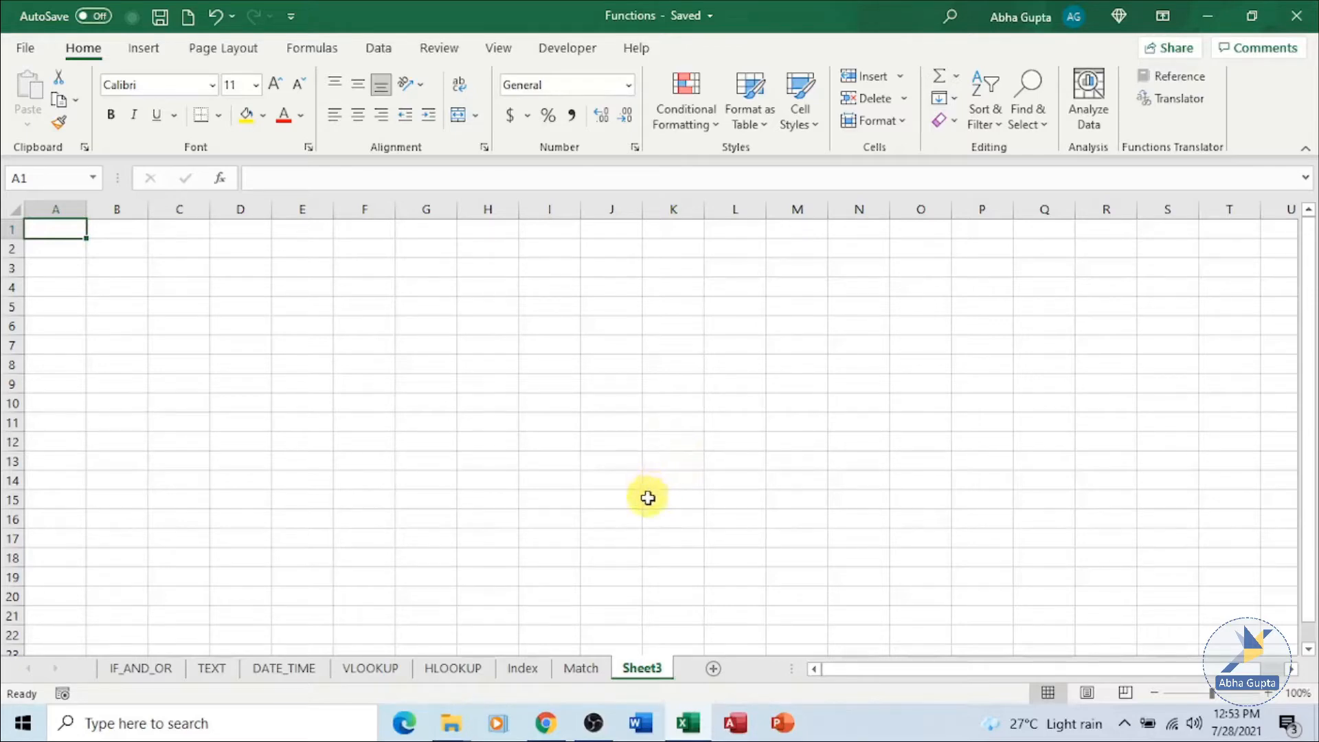
On the Match sheet, enter =MATCH(F3,A1:A11,0) in G3 to find the exact position of the F3 product code
{"action": "left_click", "coordinate": [589, 665]}
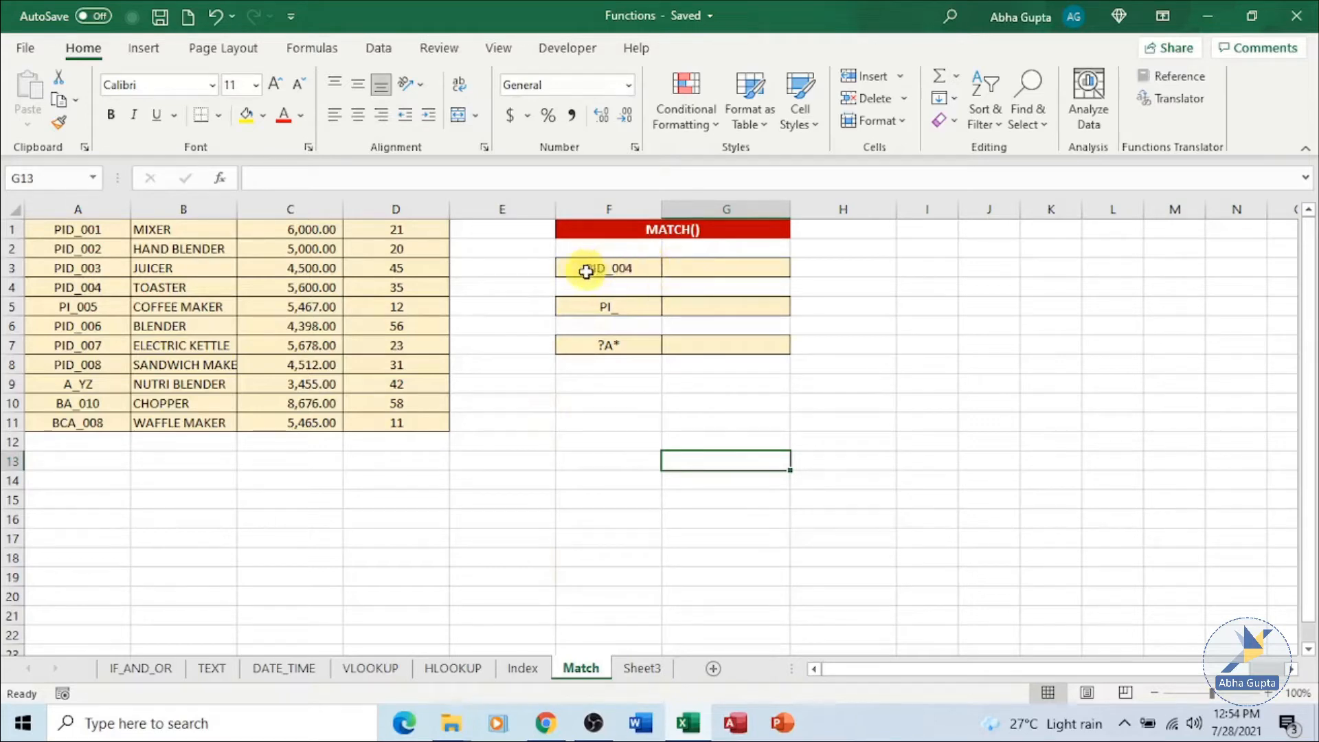
{"action": "left_click", "coordinate": [687, 273]}
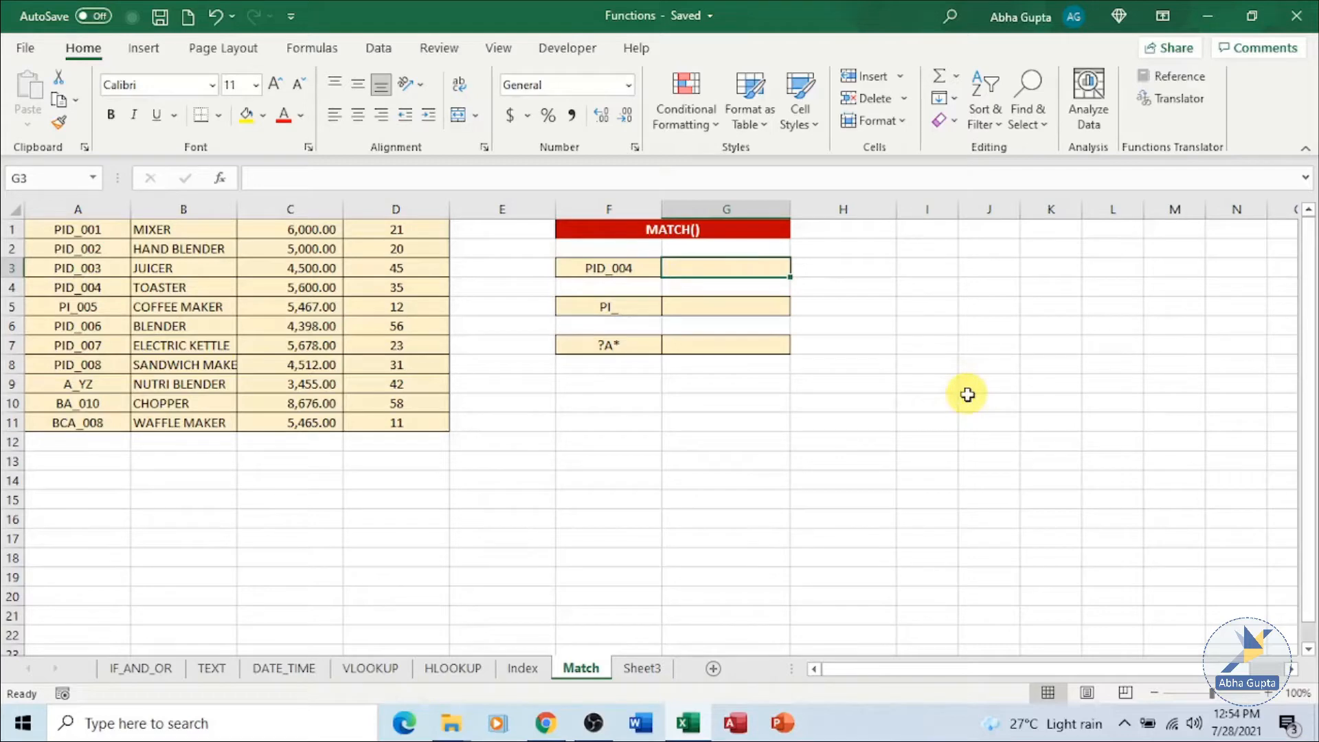
{"action": "type", "text": "="}
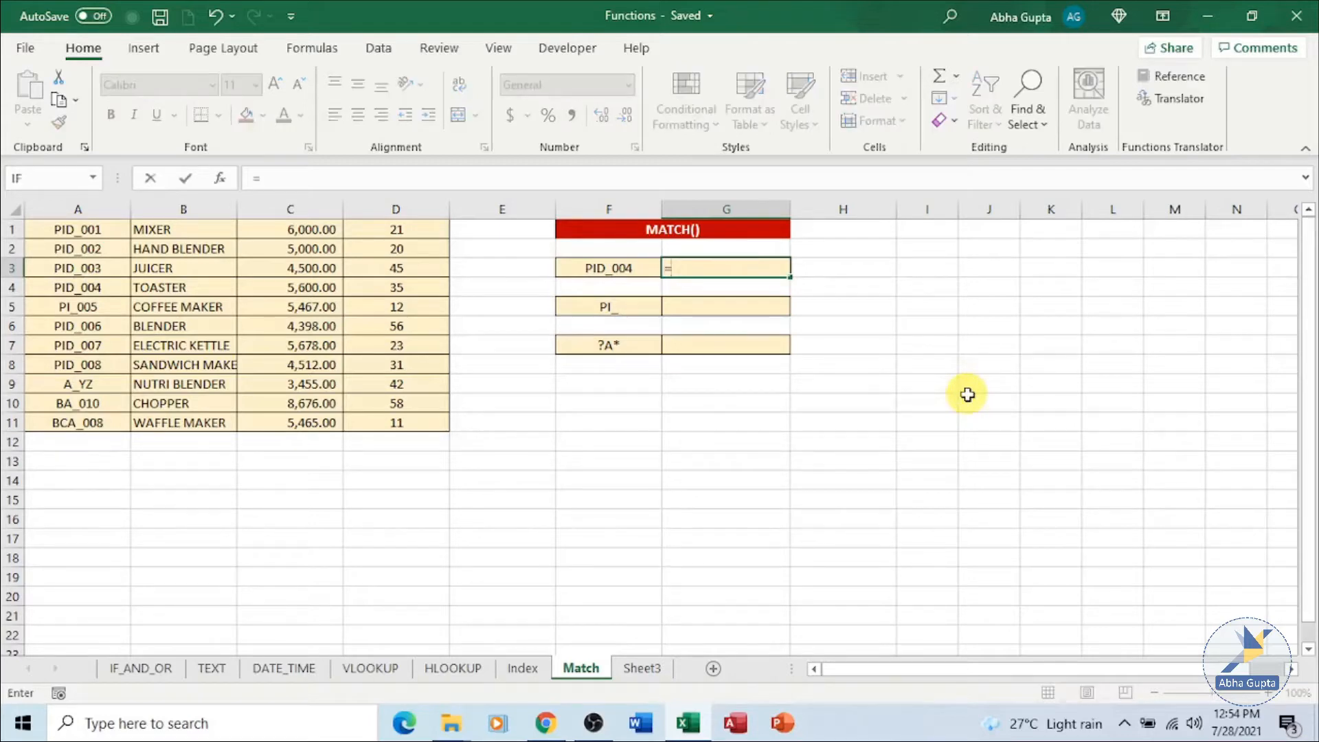
{"action": "type", "text": "ma"}
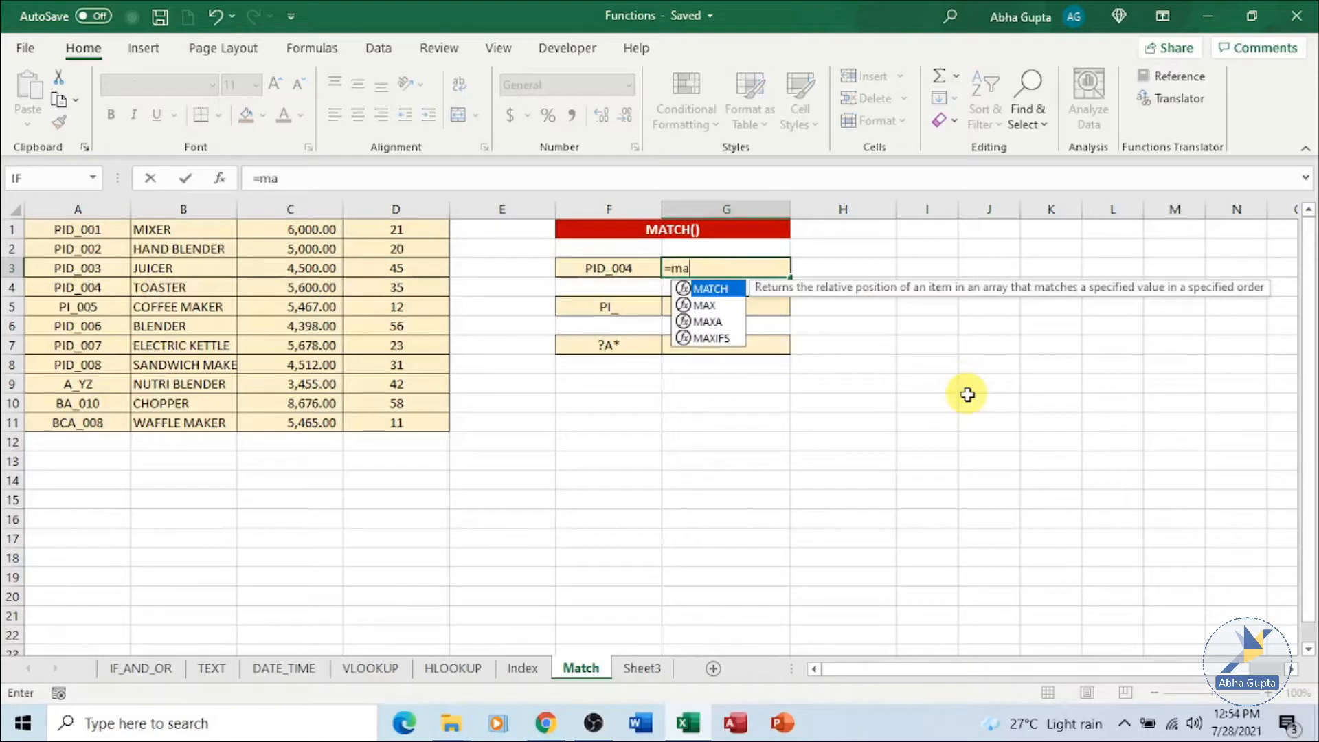
{"action": "key", "text": "Tab"}
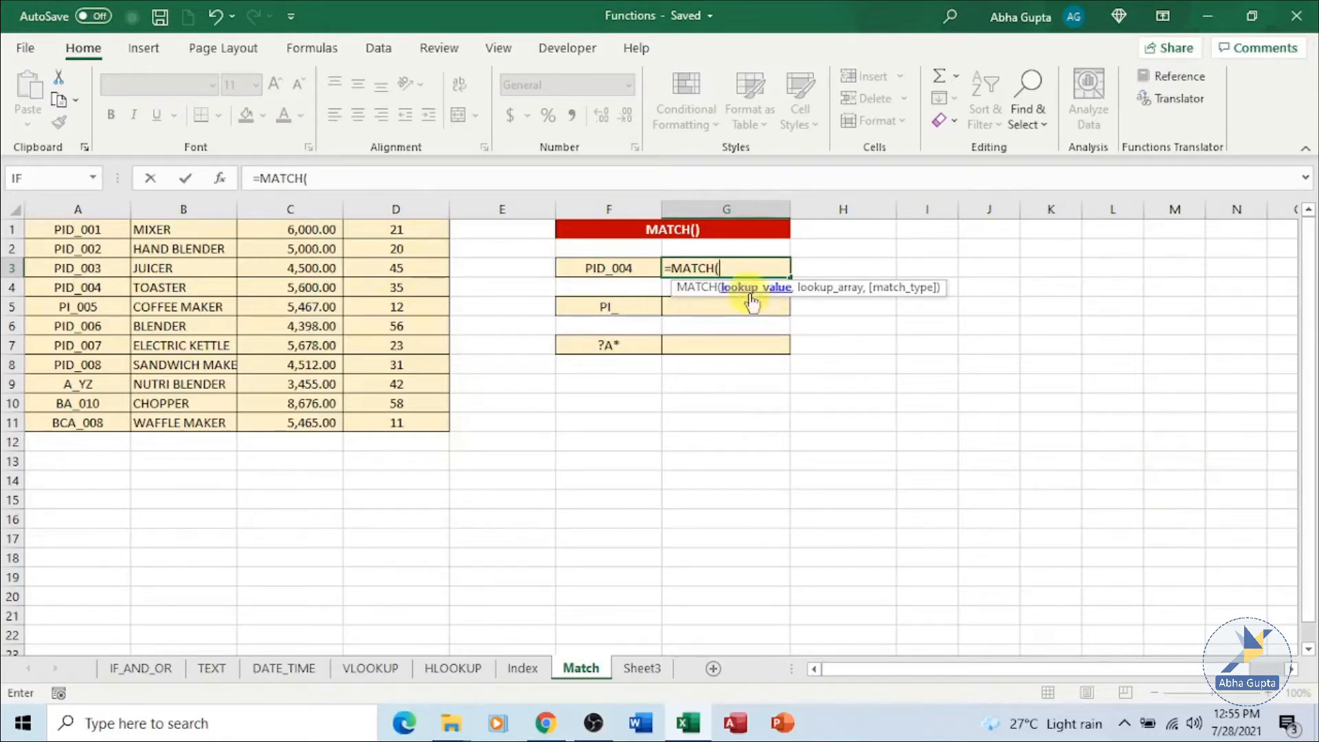
{"action": "left_click", "coordinate": [625, 270]}
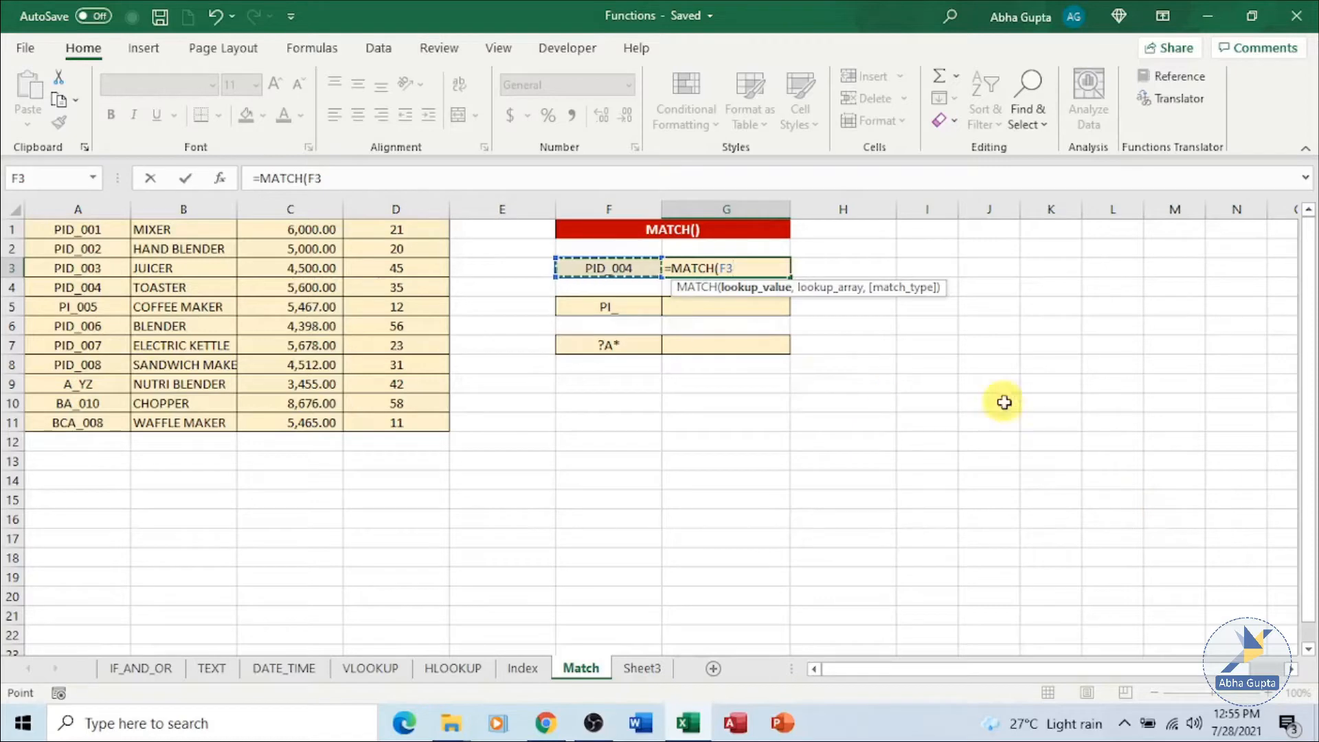
{"action": "type", "text": ","}
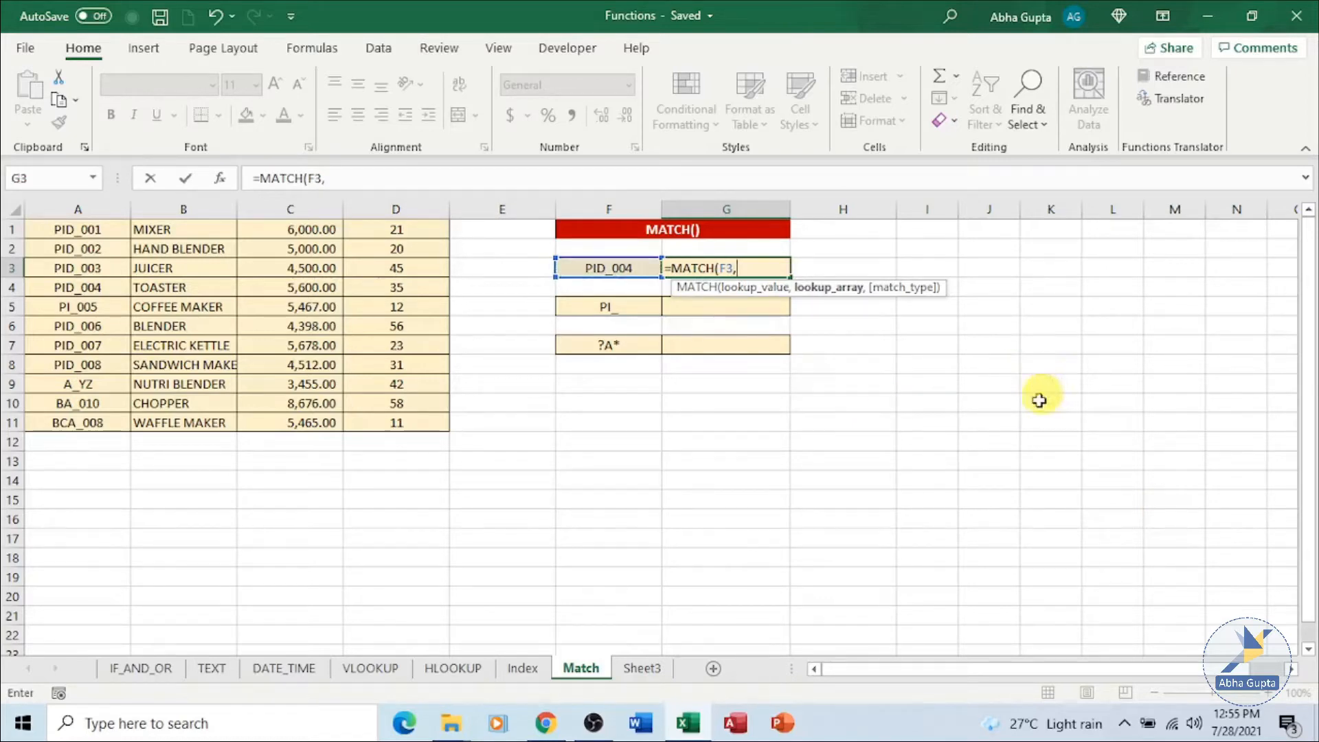
{"action": "left_click_drag", "start_coordinate": [33, 227], "coordinate": [97, 420]}
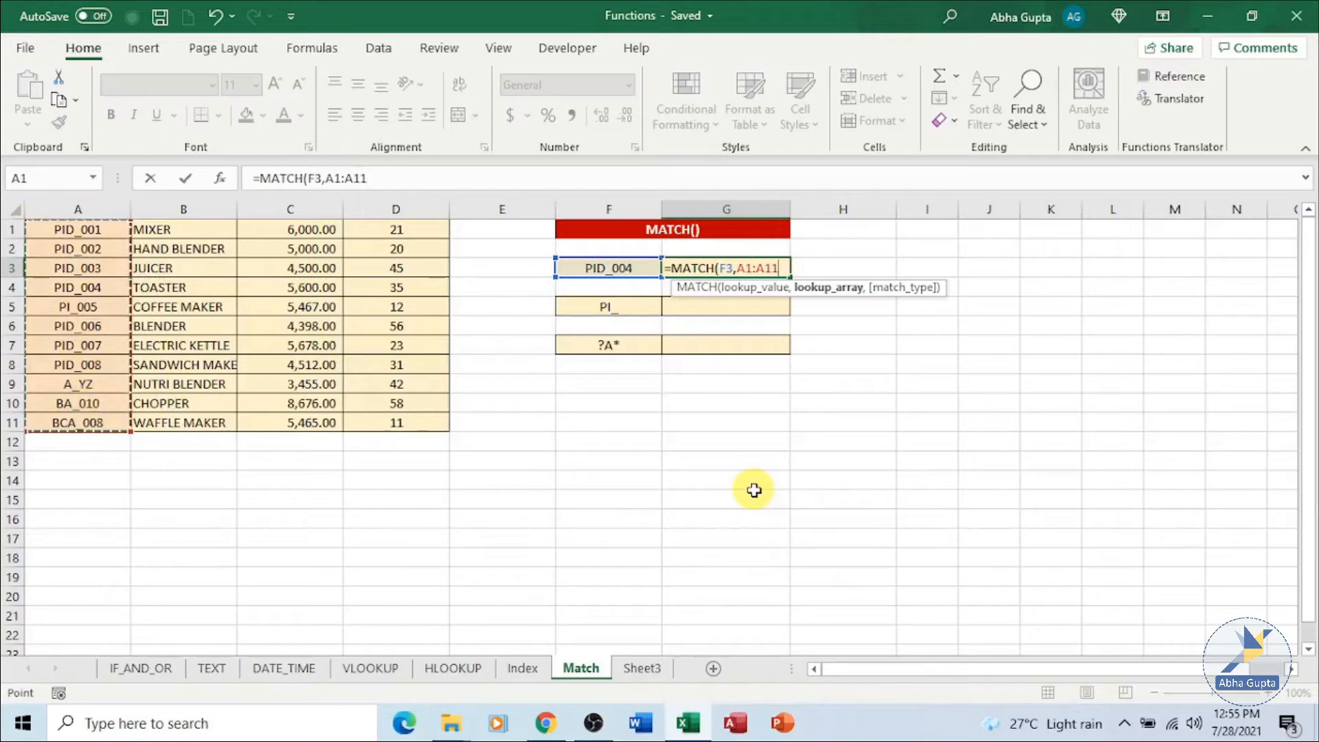
{"action": "type", "text": ",0)"}
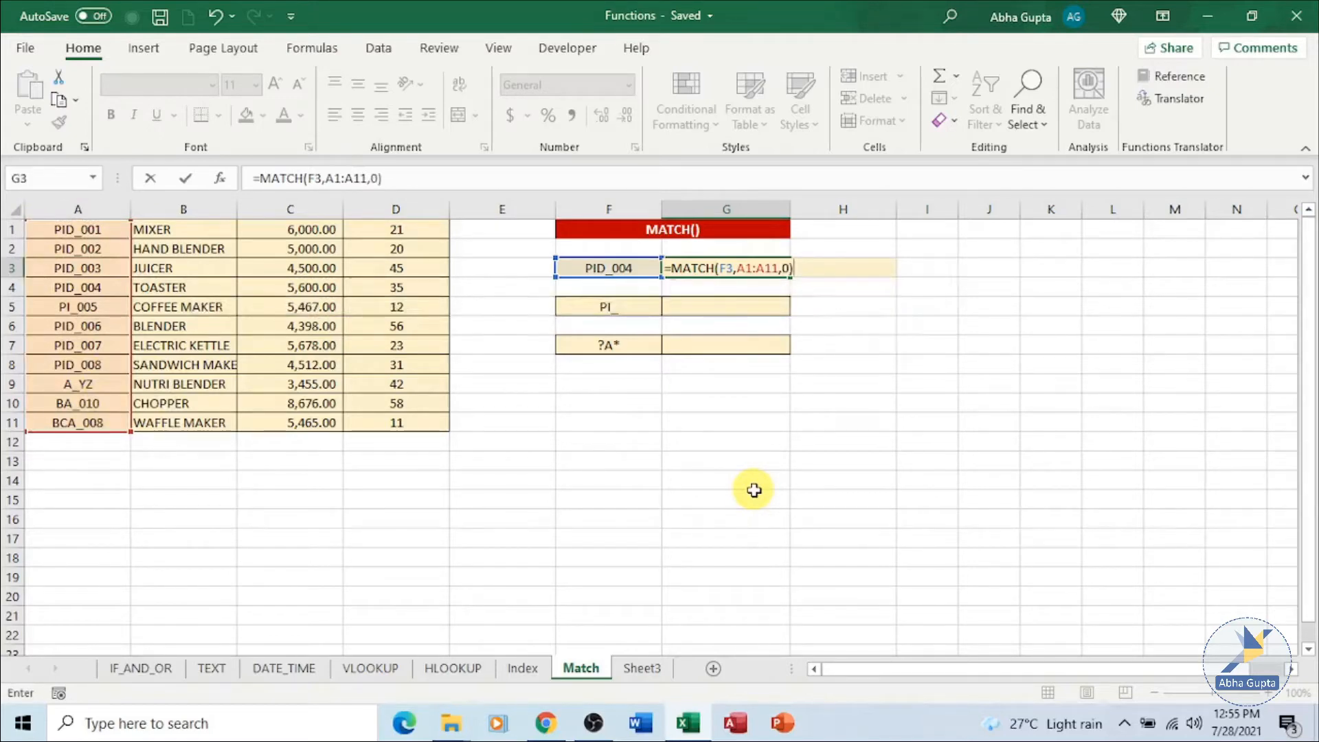
{"action": "key", "text": "Return"}
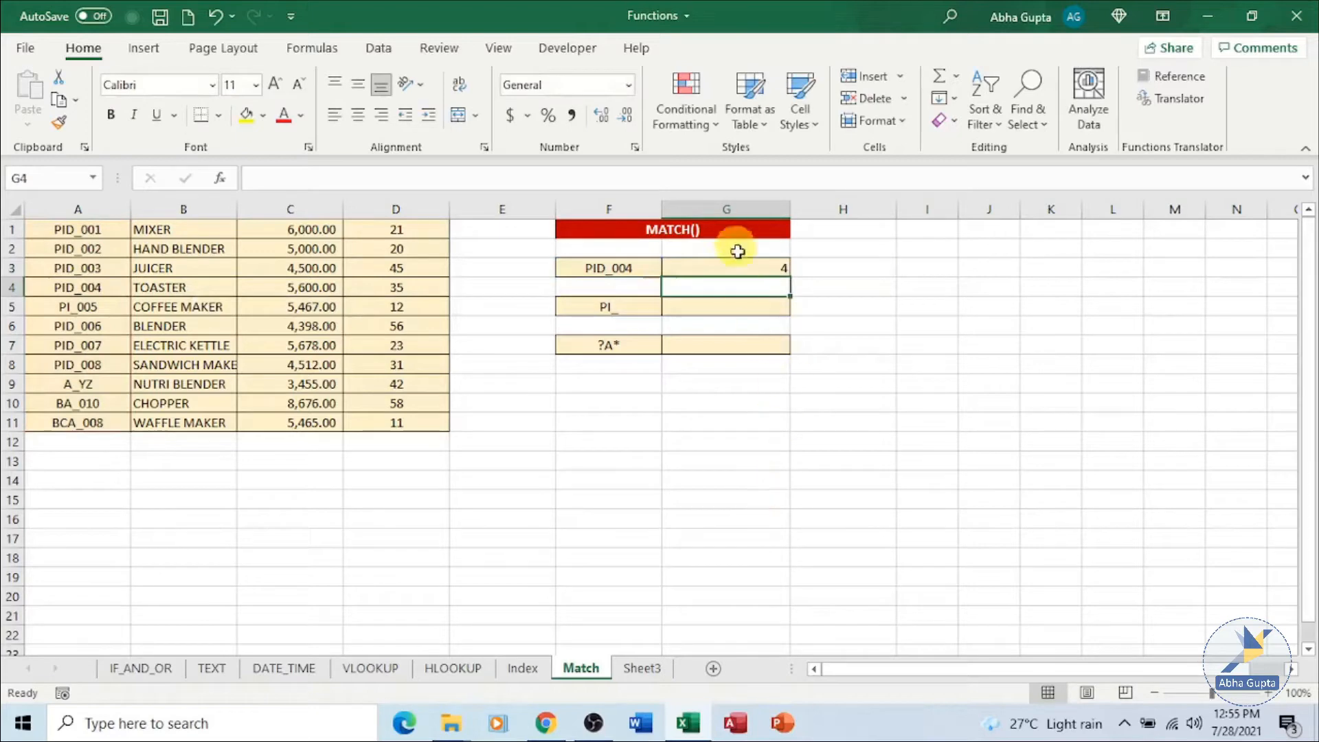
{"action": "left_click", "coordinate": [754, 266]}
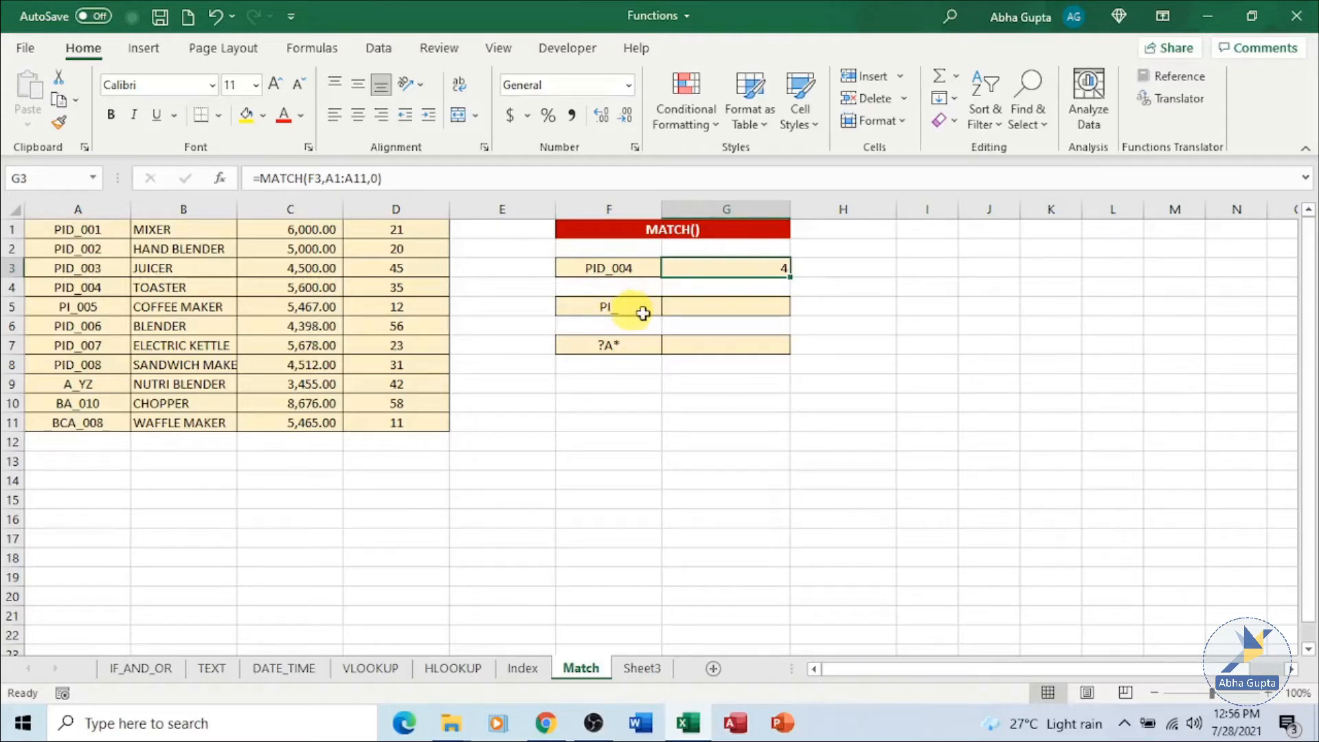
Enter =MATCH("PI_*",A1:A11,0) in G5 to find the first code starting with PI_, and check it against row 5
{"action": "left_click", "coordinate": [705, 317]}
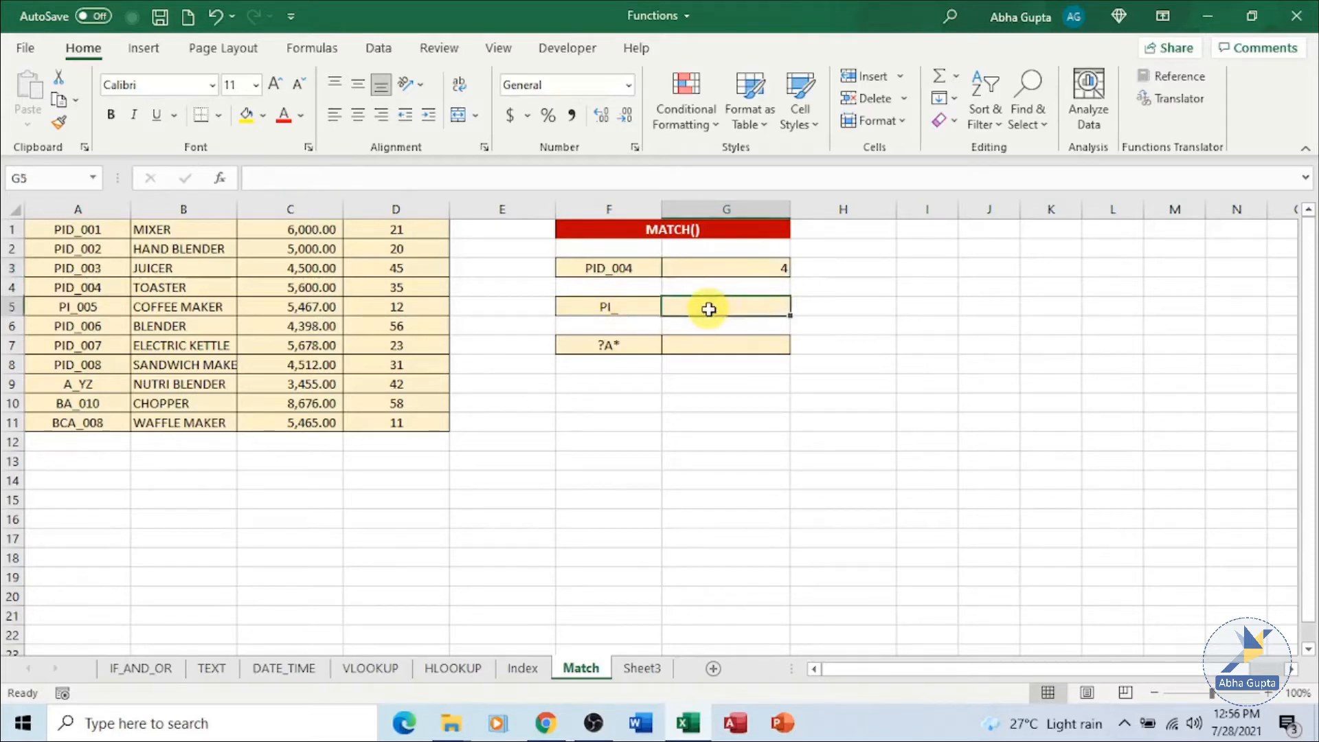
{"action": "left_click", "coordinate": [743, 269]}
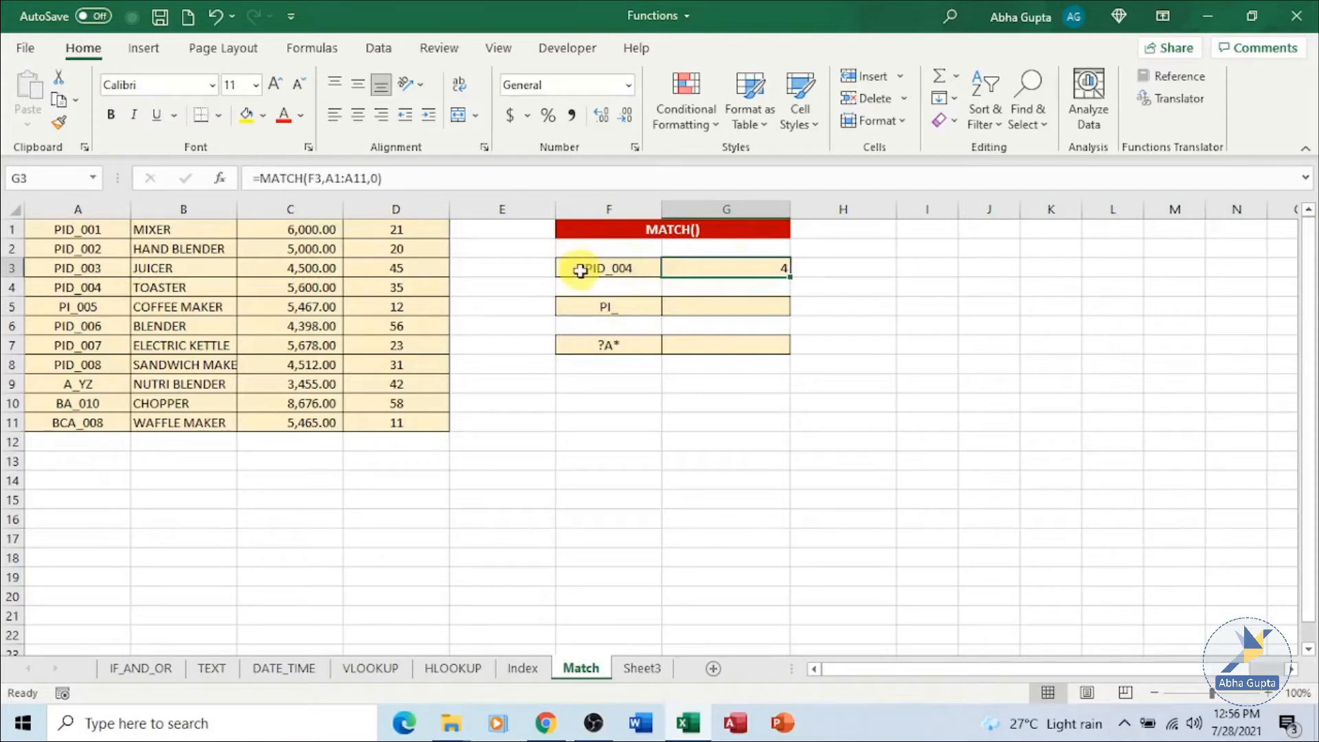
{"action": "left_click", "coordinate": [686, 315]}
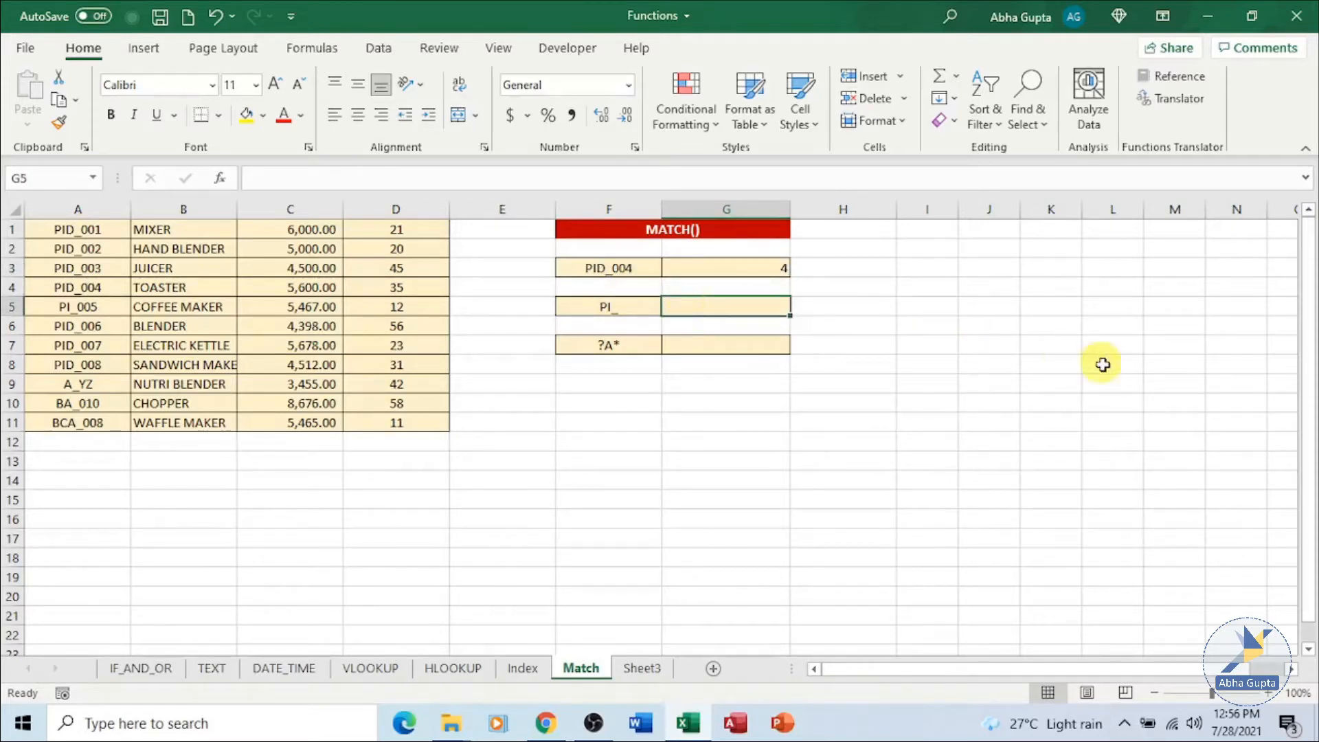
{"action": "type", "text": "=ma"}
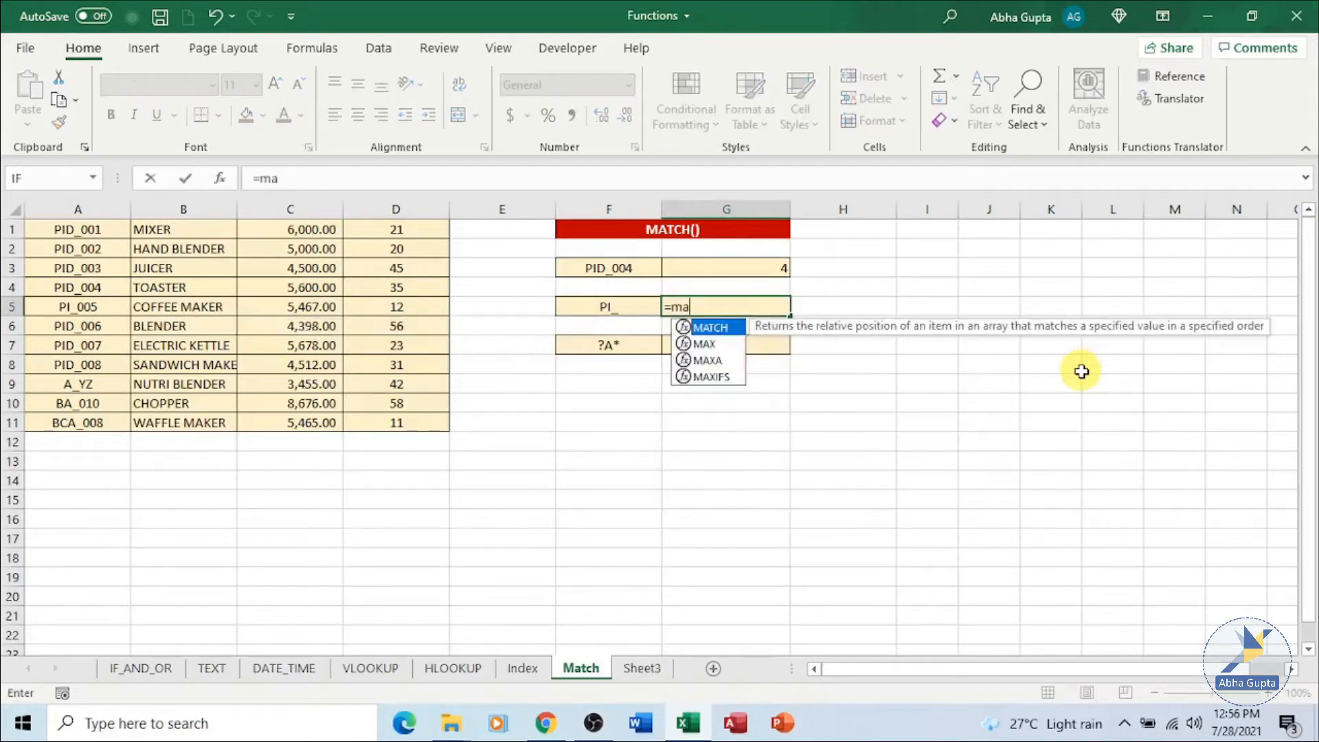
{"action": "key", "text": "Tab"}
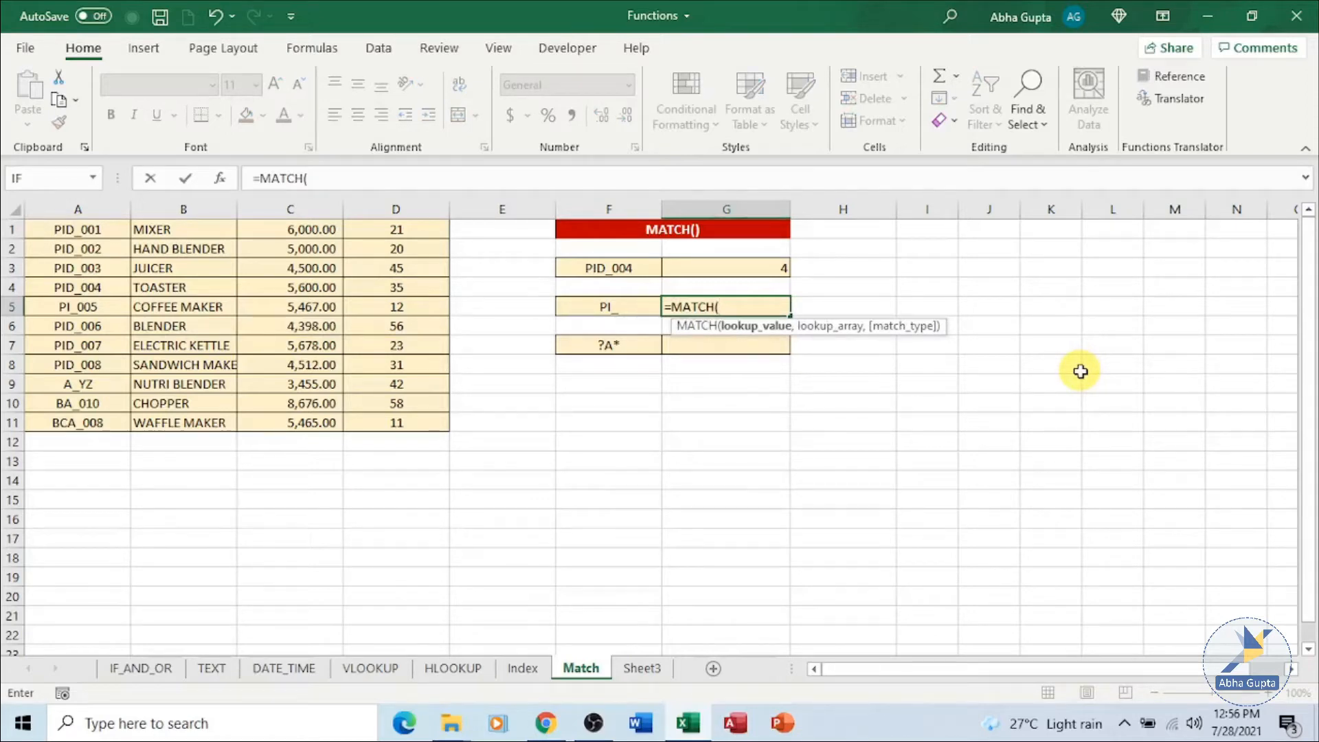
{"action": "type", "text": "\""}
{"action": "type", "text": "p"}
{"action": "key", "text": "BackSpace"}
{"action": "type", "text": "PI_"}
{"action": "type", "text": "*\","}
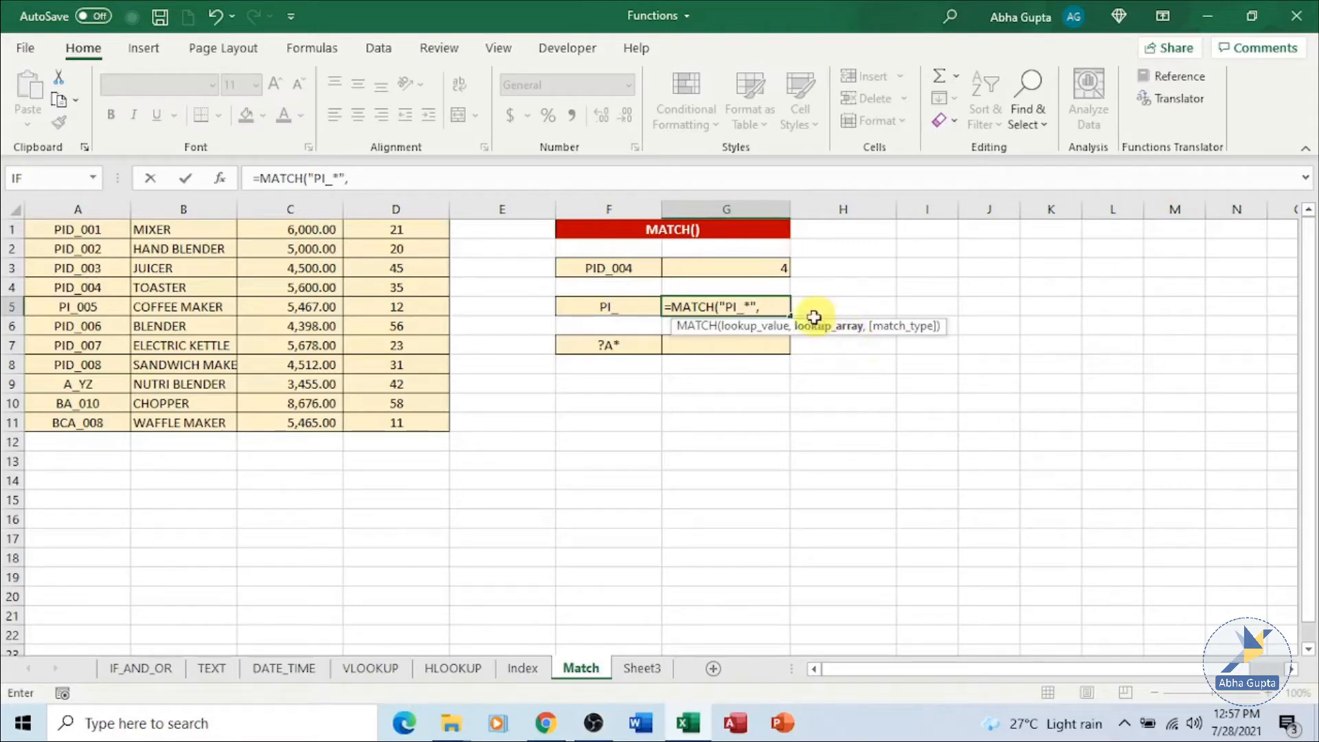
{"action": "left_click_drag", "start_coordinate": [55, 230], "coordinate": [97, 422]}
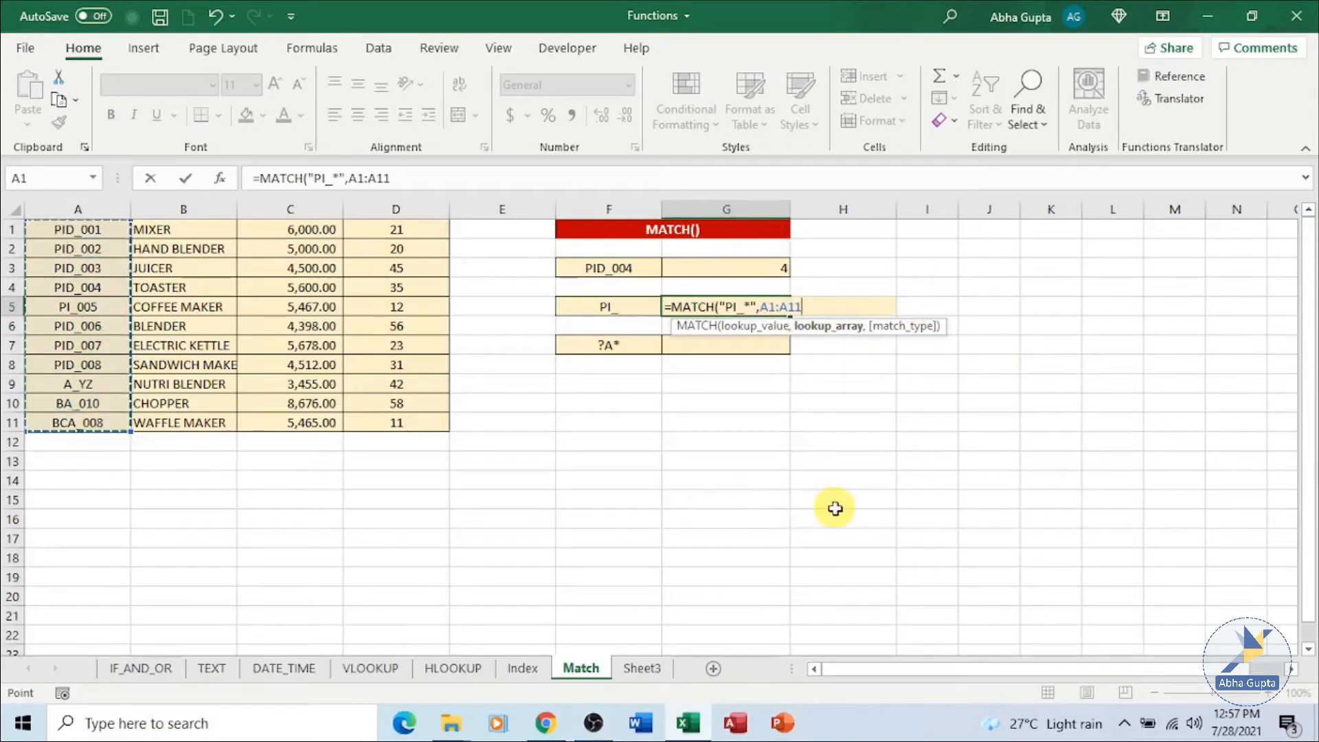
{"action": "type", "text": ",0)"}
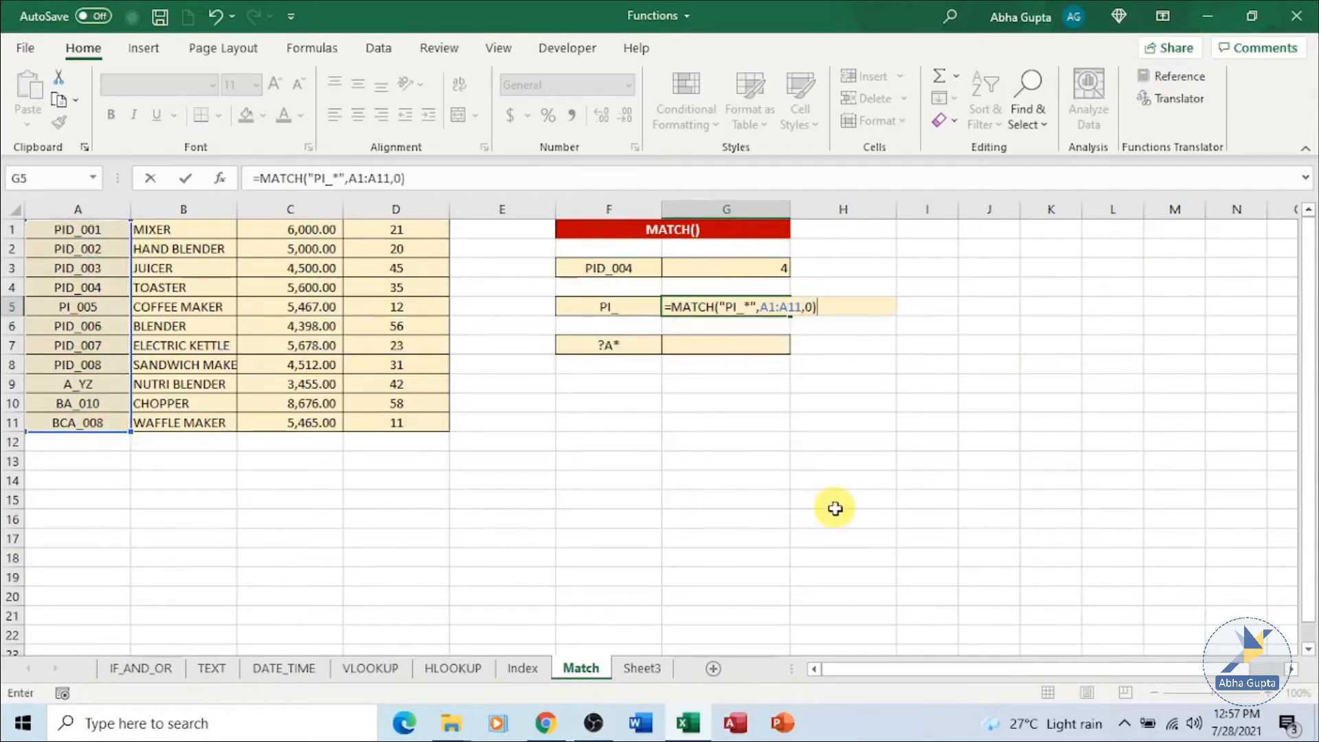
{"action": "key", "text": "Return"}
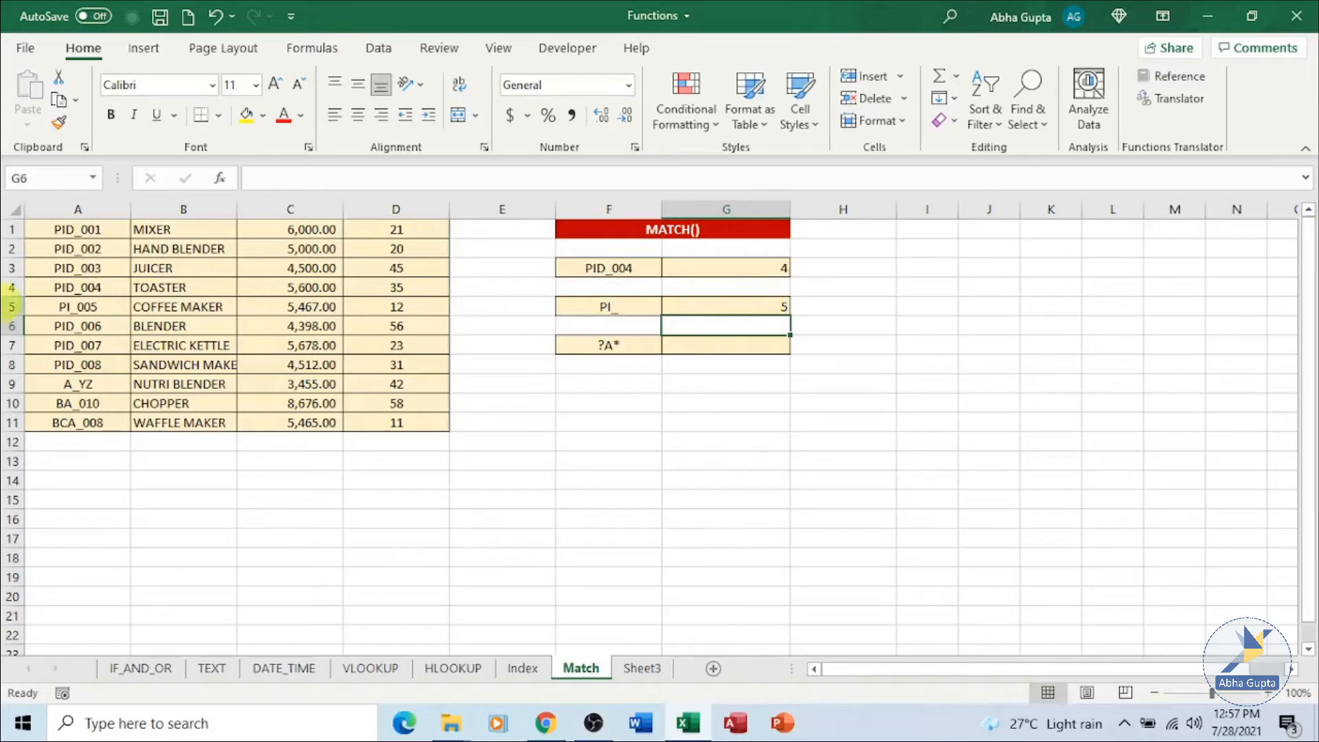
{"action": "left_click", "coordinate": [4, 309]}
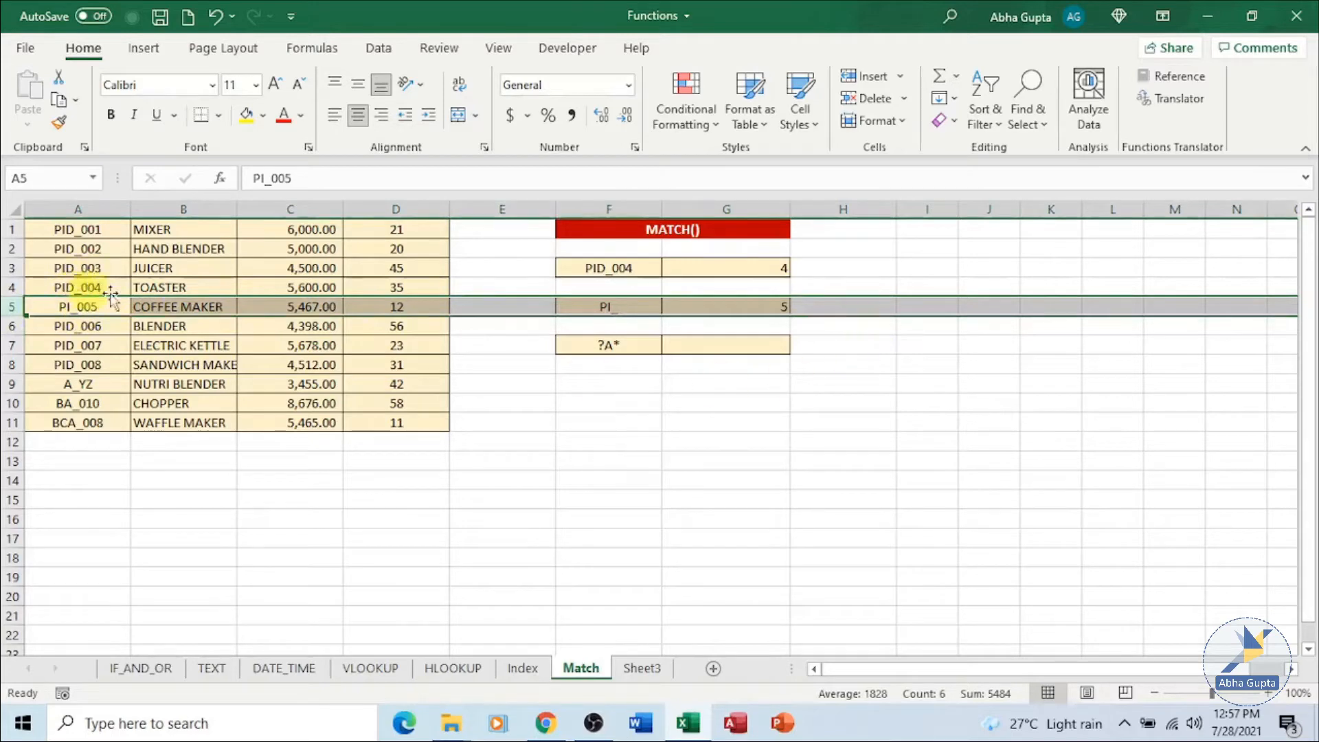
Enter =MATCH("?A*",A1:A11,0) in G7 to find the first code with A as its second character
{"action": "left_click", "coordinate": [711, 348]}
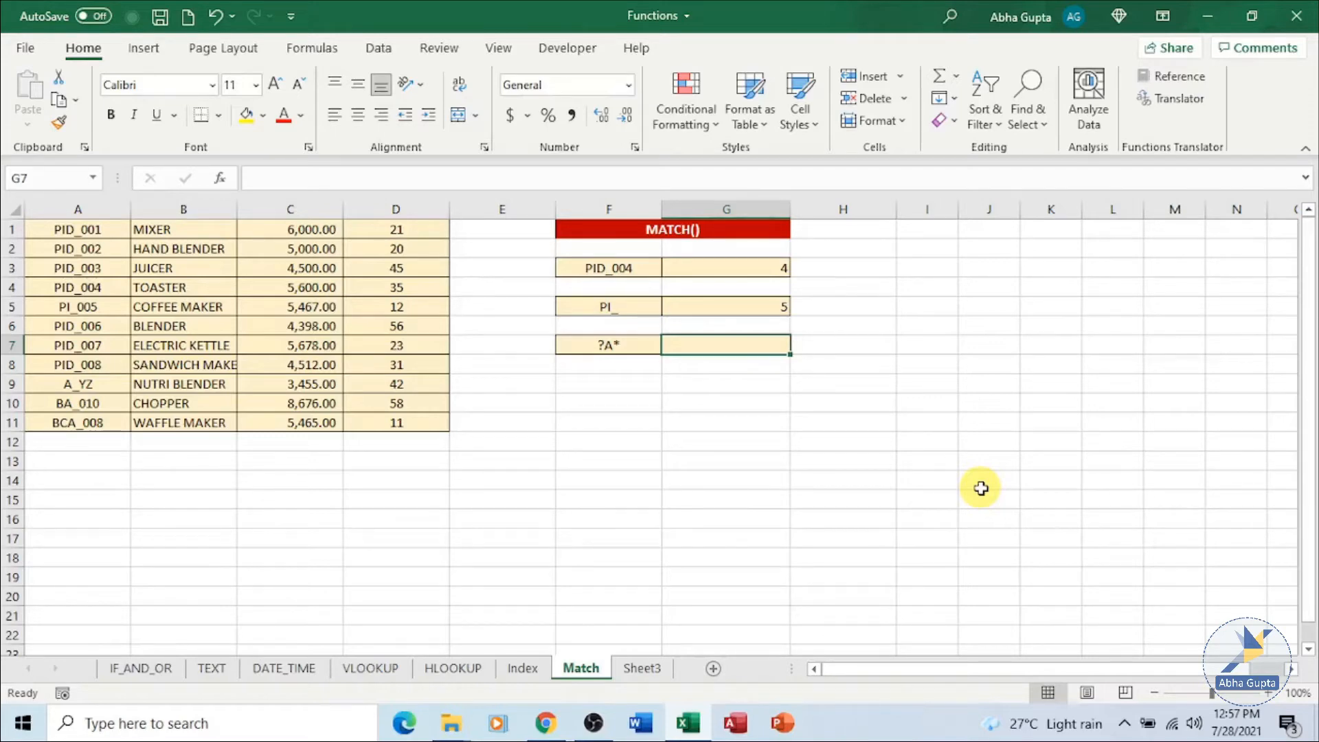
{"action": "type", "text": "=M"}
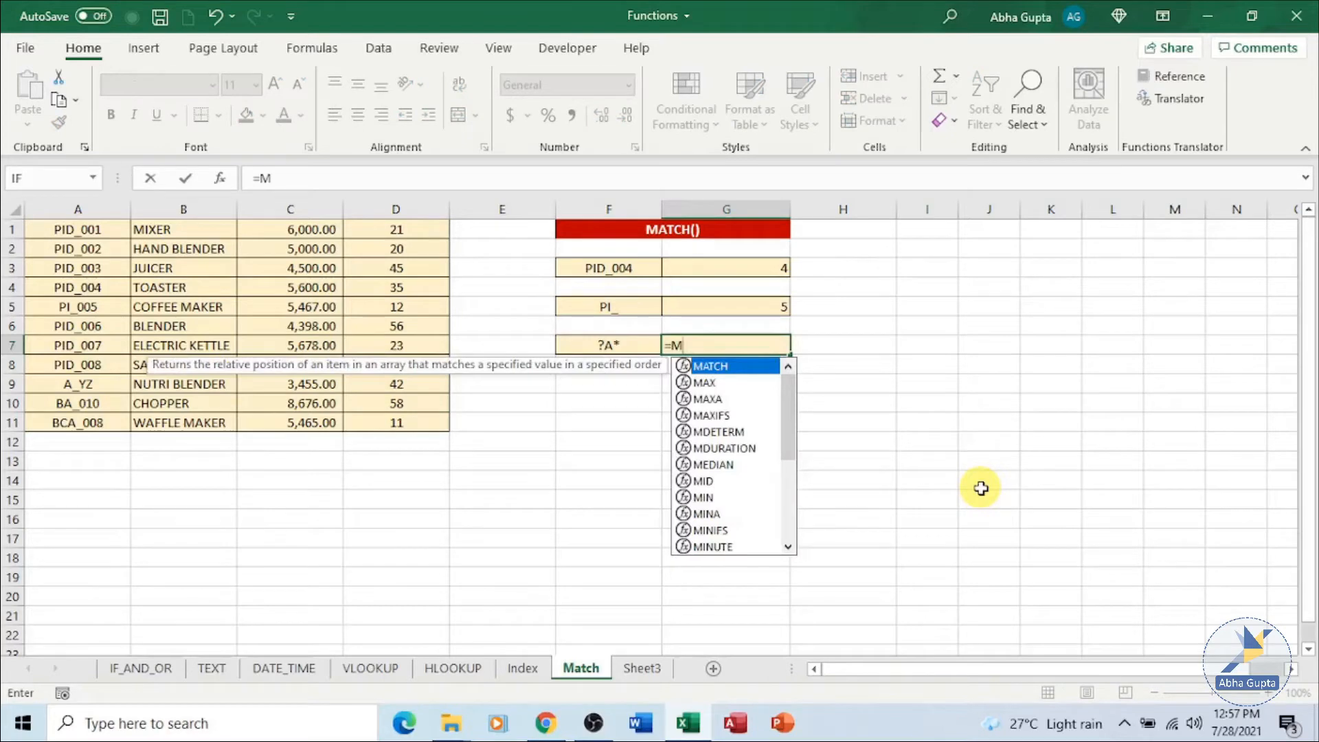
{"action": "type", "text": "A"}
{"action": "key", "text": "Tab"}
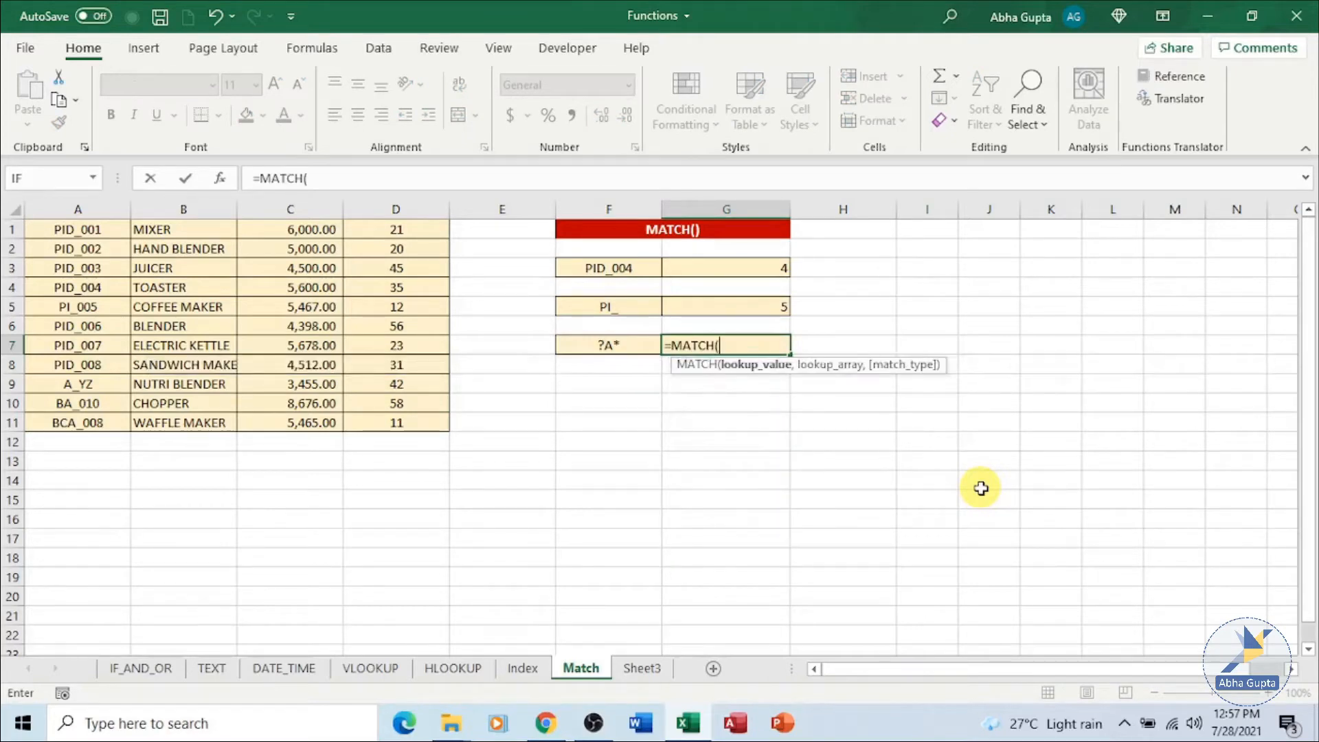
{"action": "type", "text": "("}
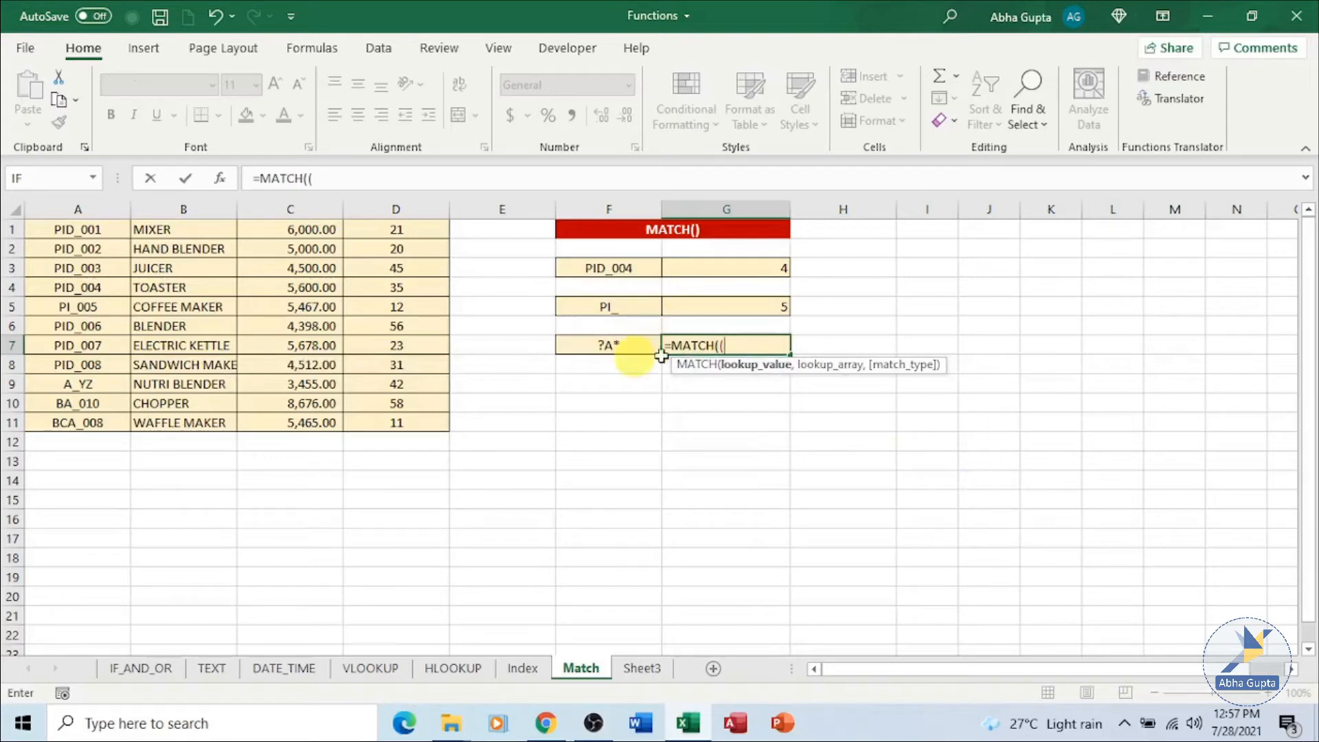
{"action": "key", "text": "BackSpace"}
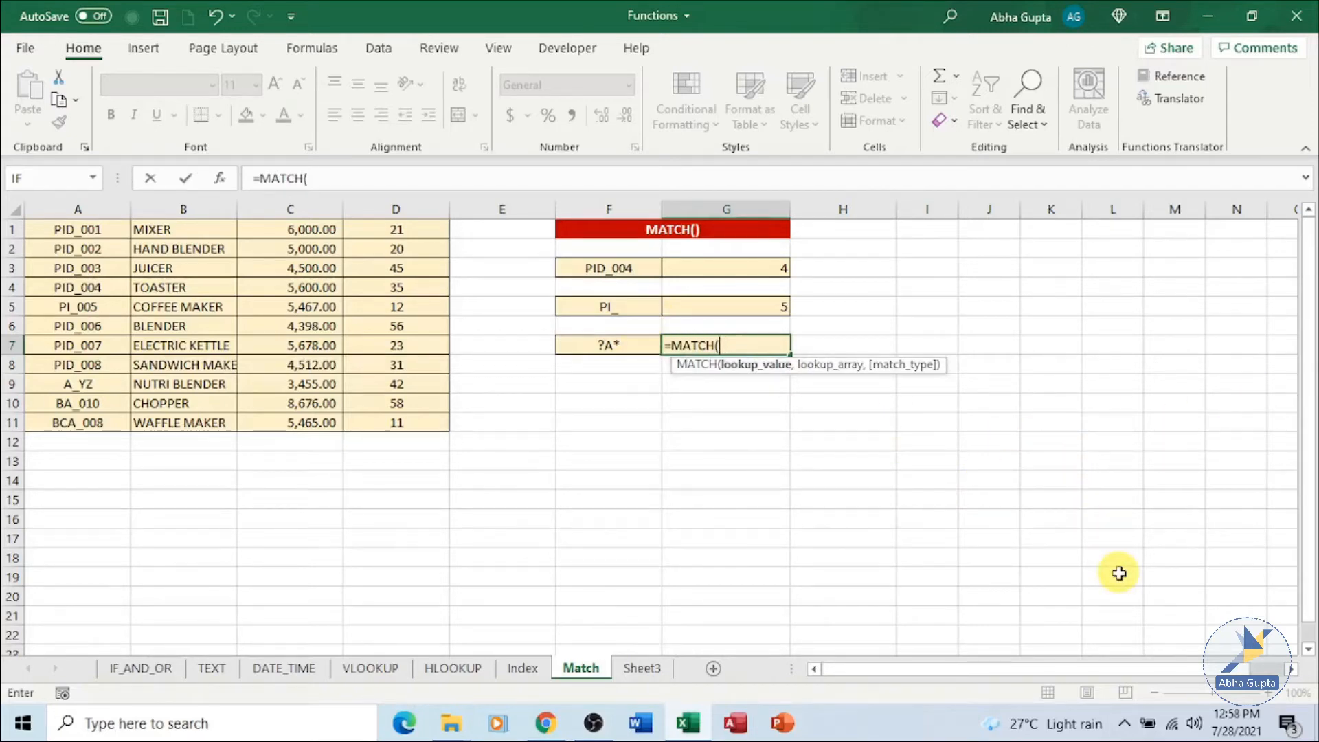
{"action": "type", "text": "\"?A*\","}
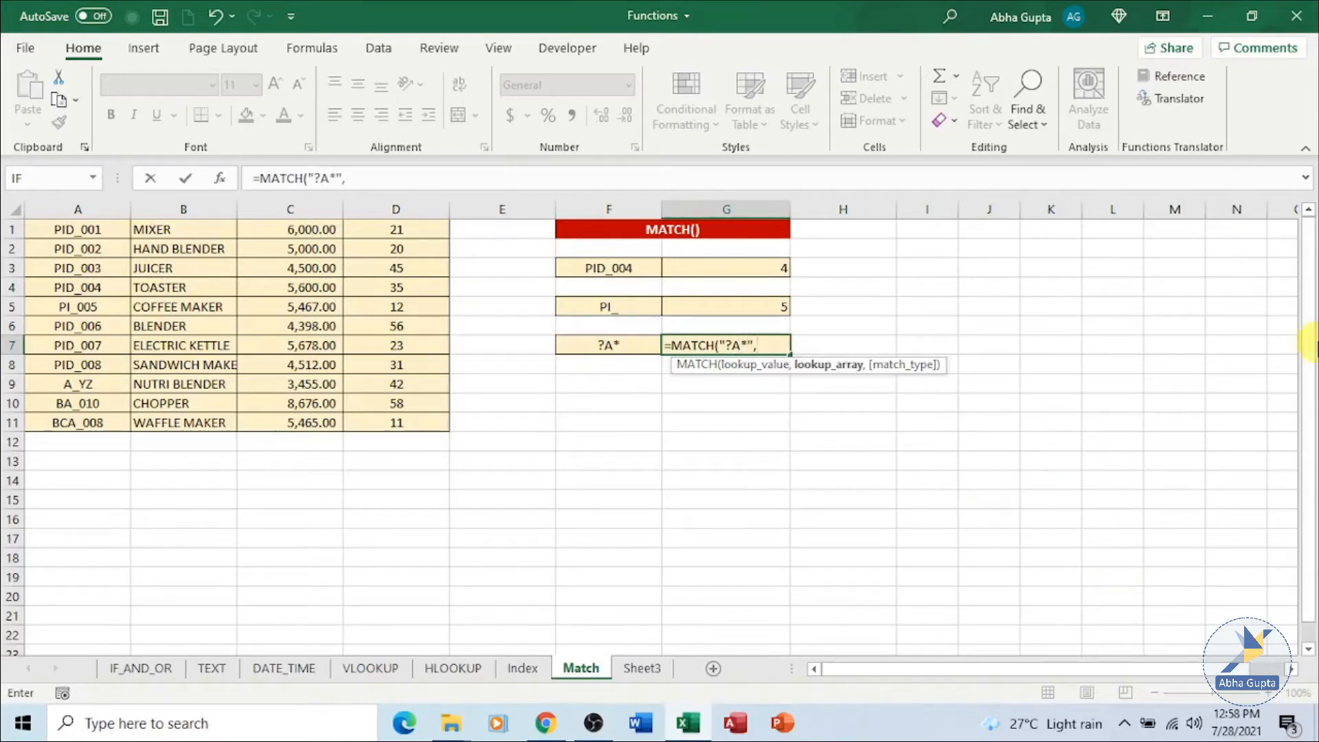
{"action": "left_click_drag", "start_coordinate": [60, 220], "coordinate": [89, 422]}
{"action": "type", "text": ",0"}
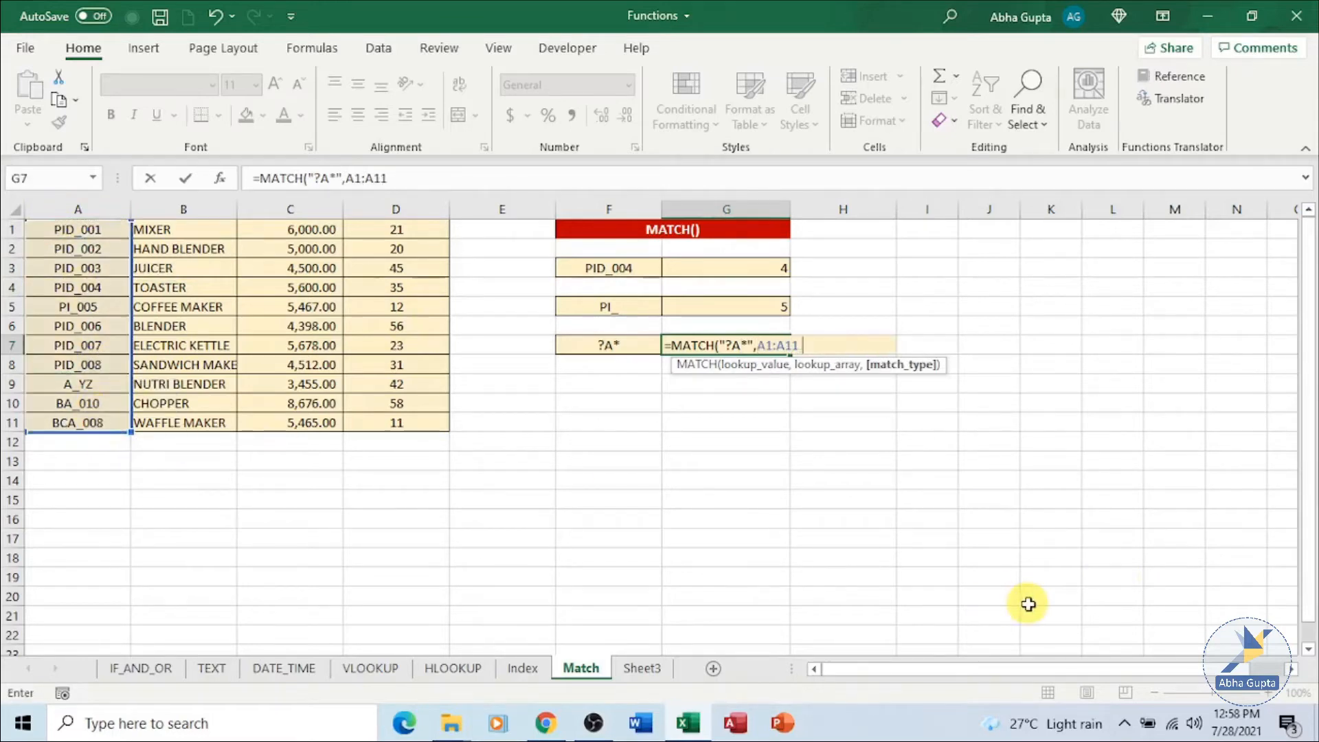
{"action": "type", "text": ")"}
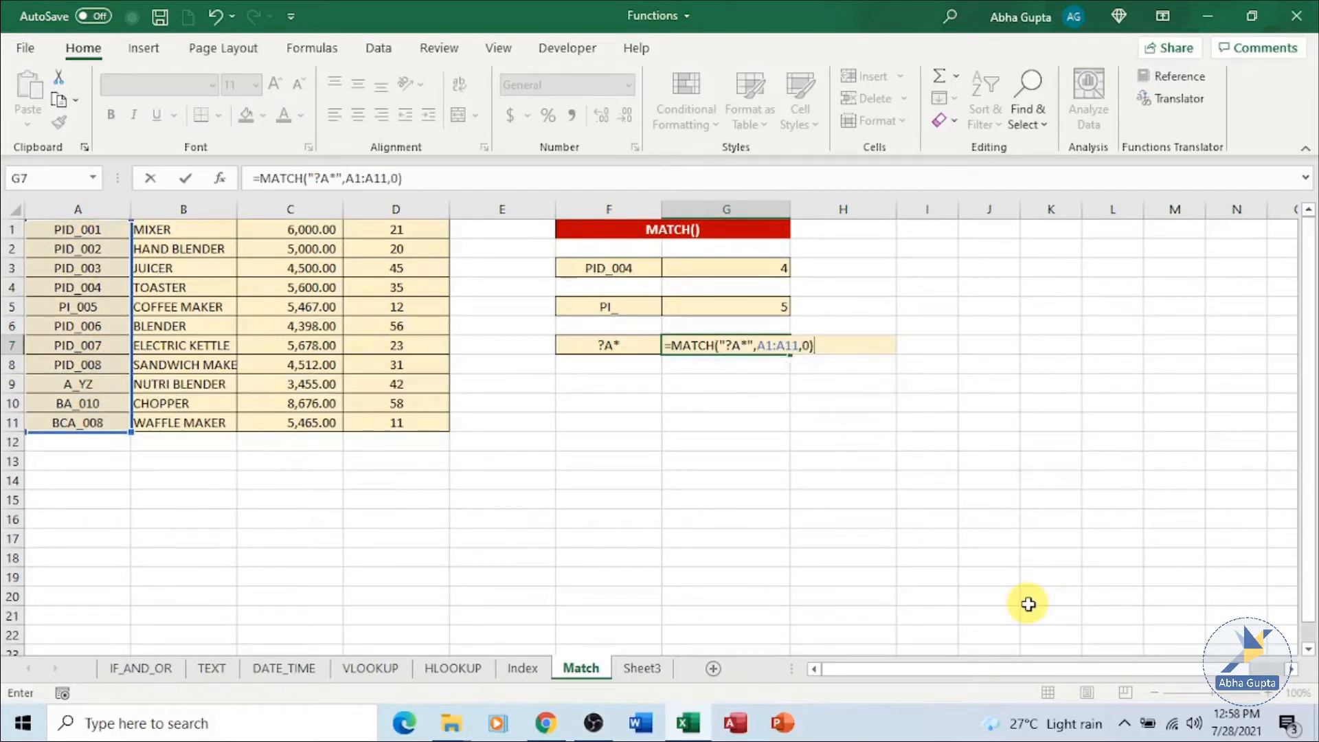
{"action": "key", "text": "Return"}
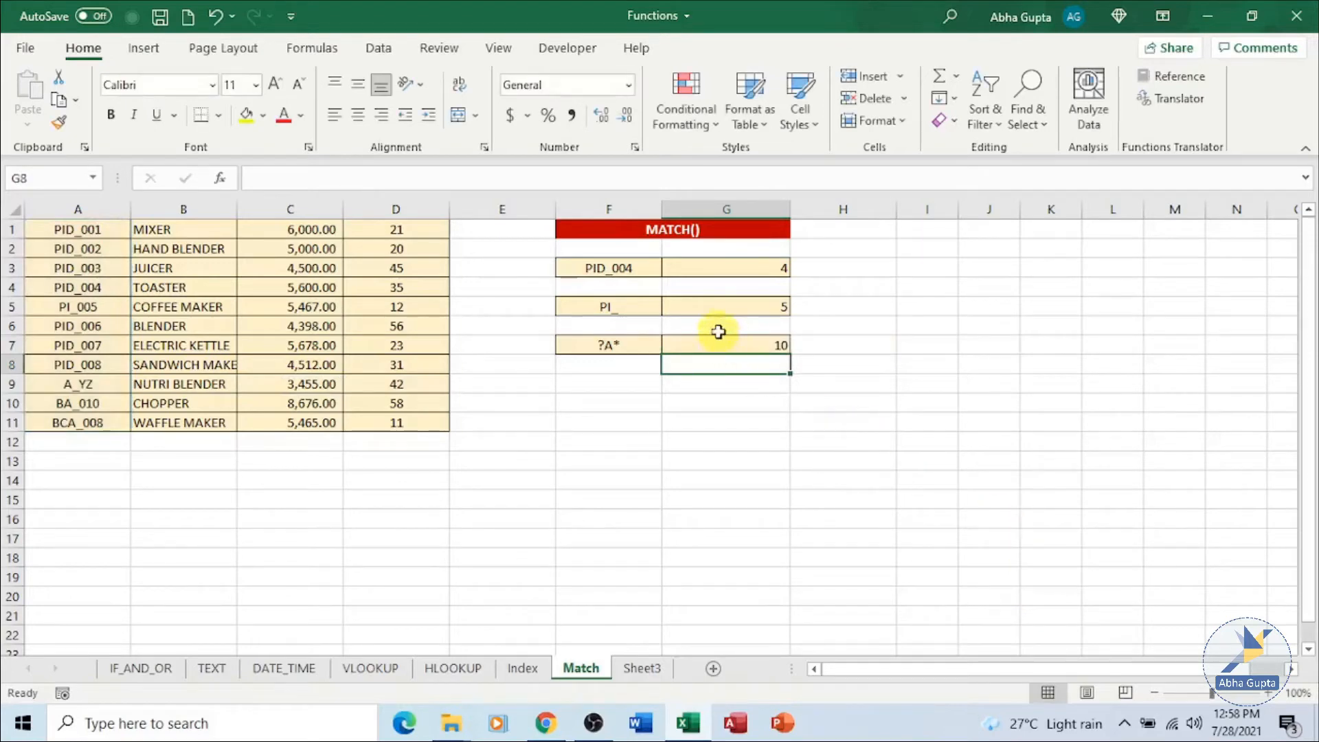
Compare the G7 result with the product codes in A9 and A10 against the ?A* pattern
{"action": "left_click", "coordinate": [726, 342]}
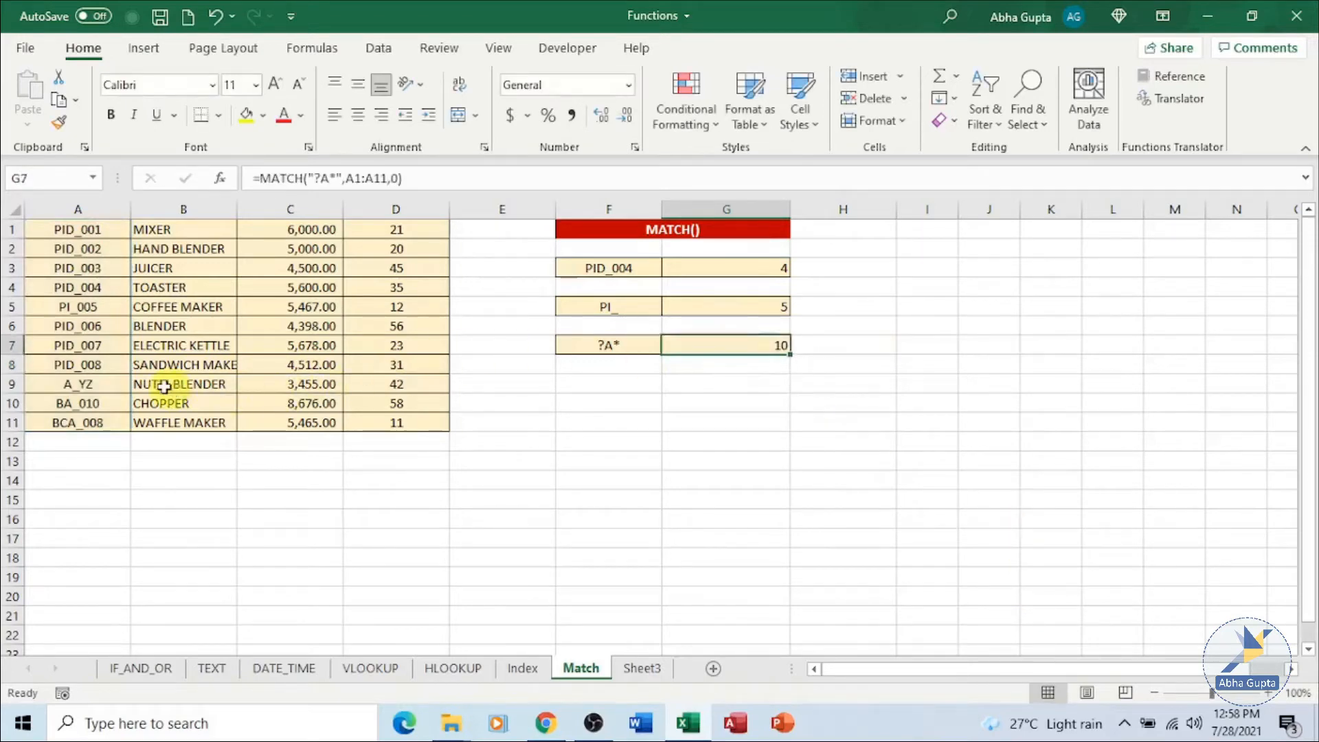
{"action": "left_click", "coordinate": [104, 403]}
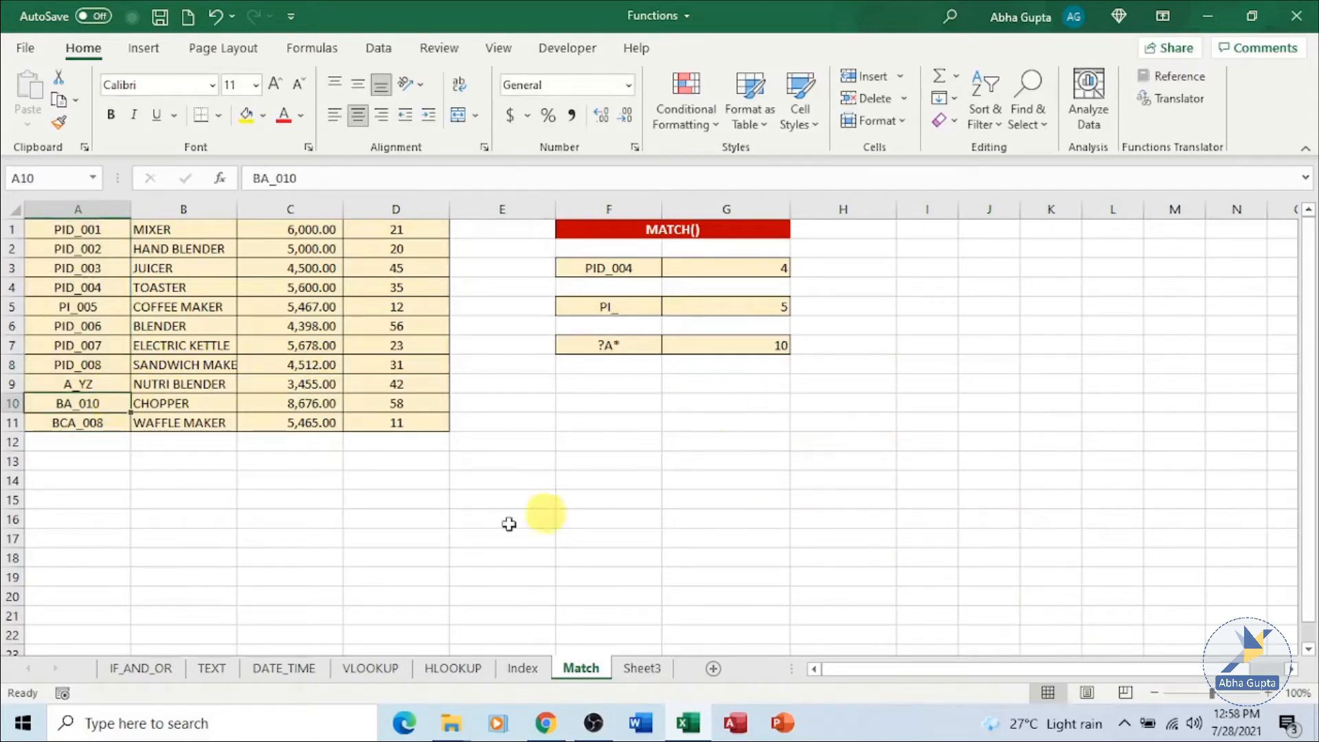
{"action": "left_click", "coordinate": [77, 385]}
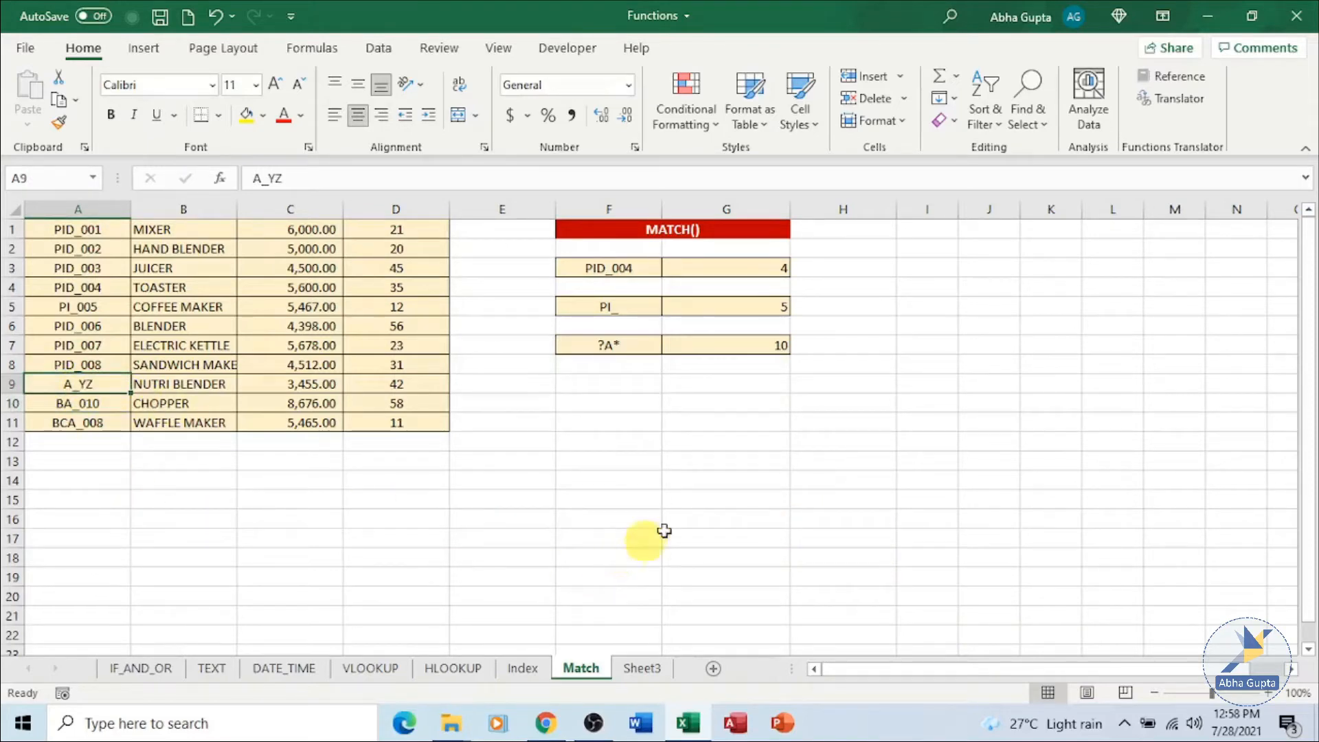
{"action": "left_click", "coordinate": [609, 365]}
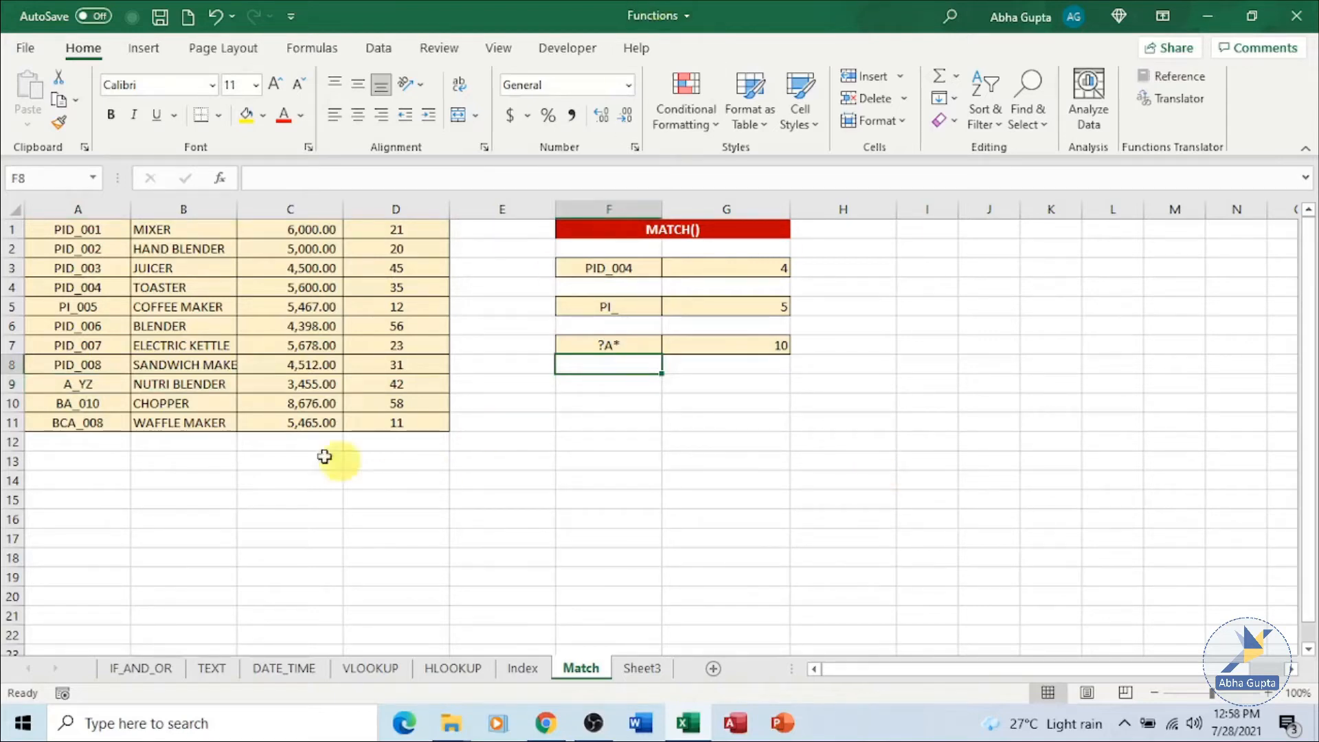
{"action": "left_click", "coordinate": [99, 388]}
{"action": "left_click", "coordinate": [96, 405]}
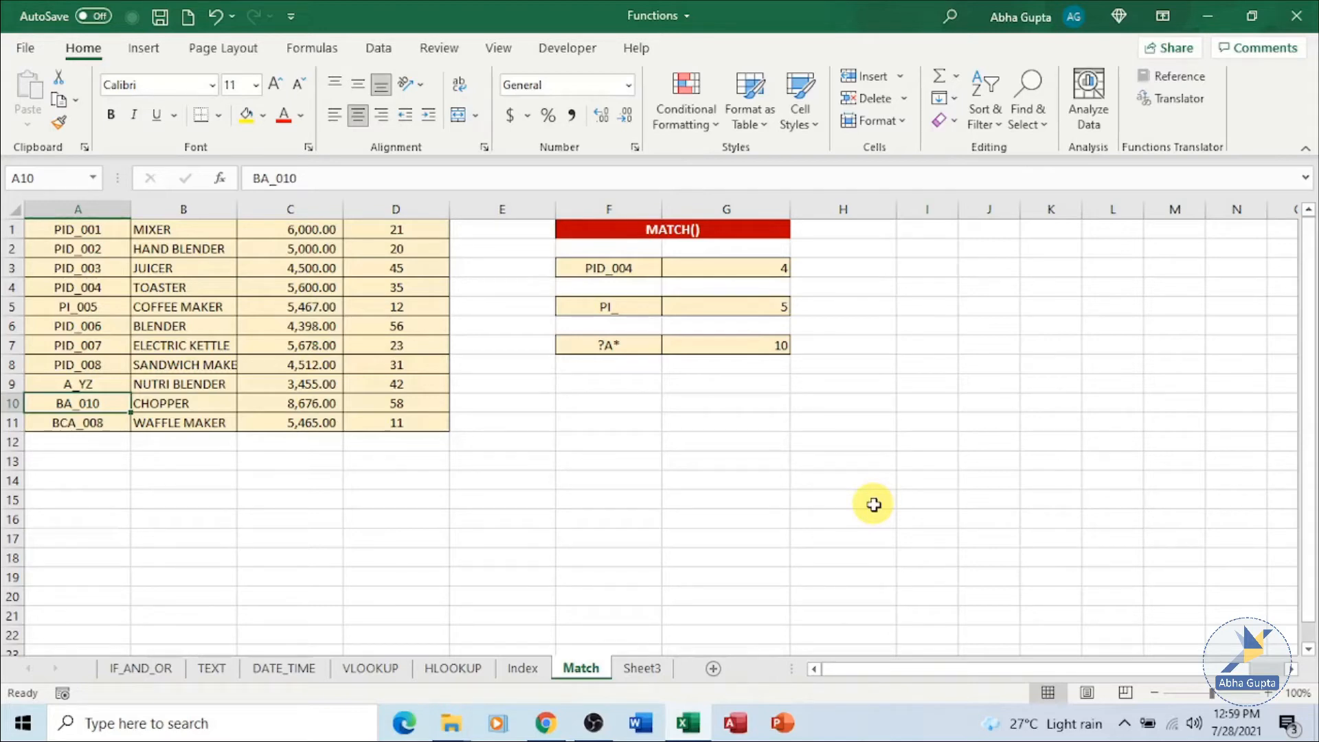
On the Index sheet, enter =INDEX(A1:A11,4,2) in F4 to look up row 4, column 2
{"action": "left_click", "coordinate": [543, 668]}
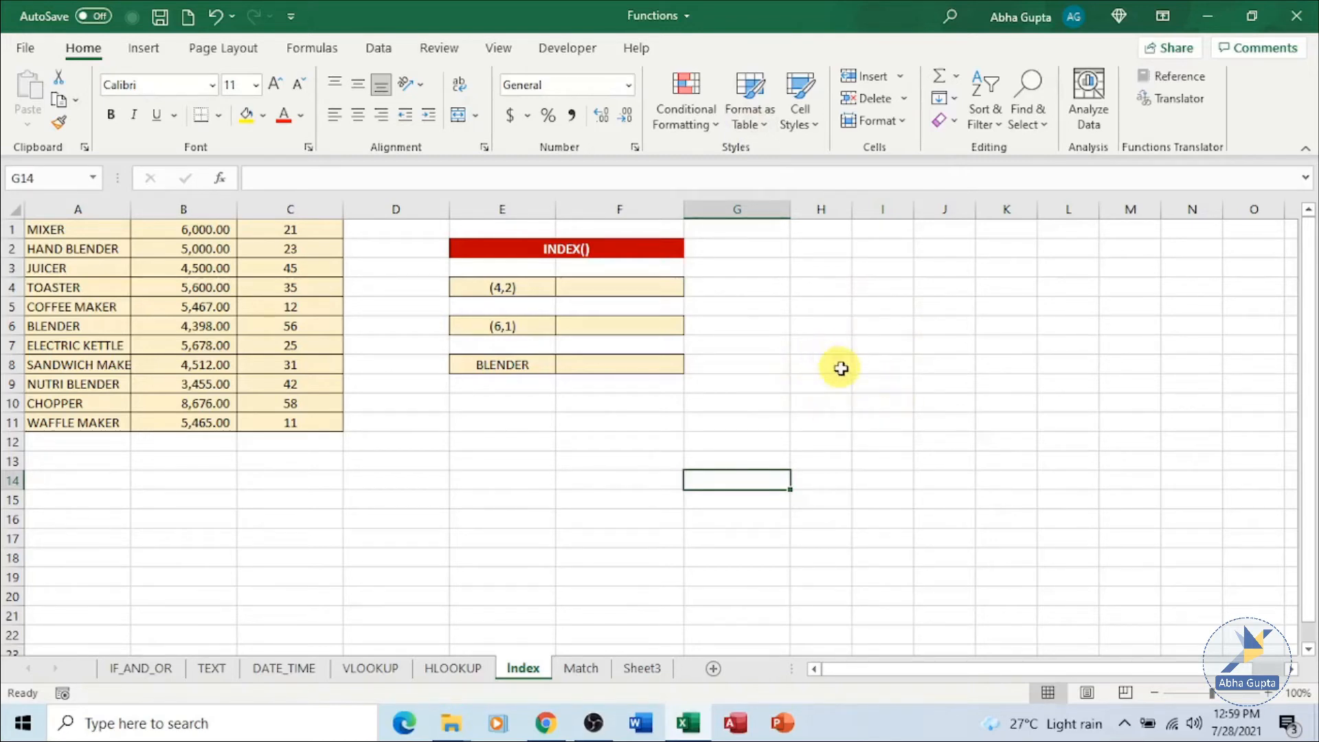
{"action": "left_click", "coordinate": [654, 287]}
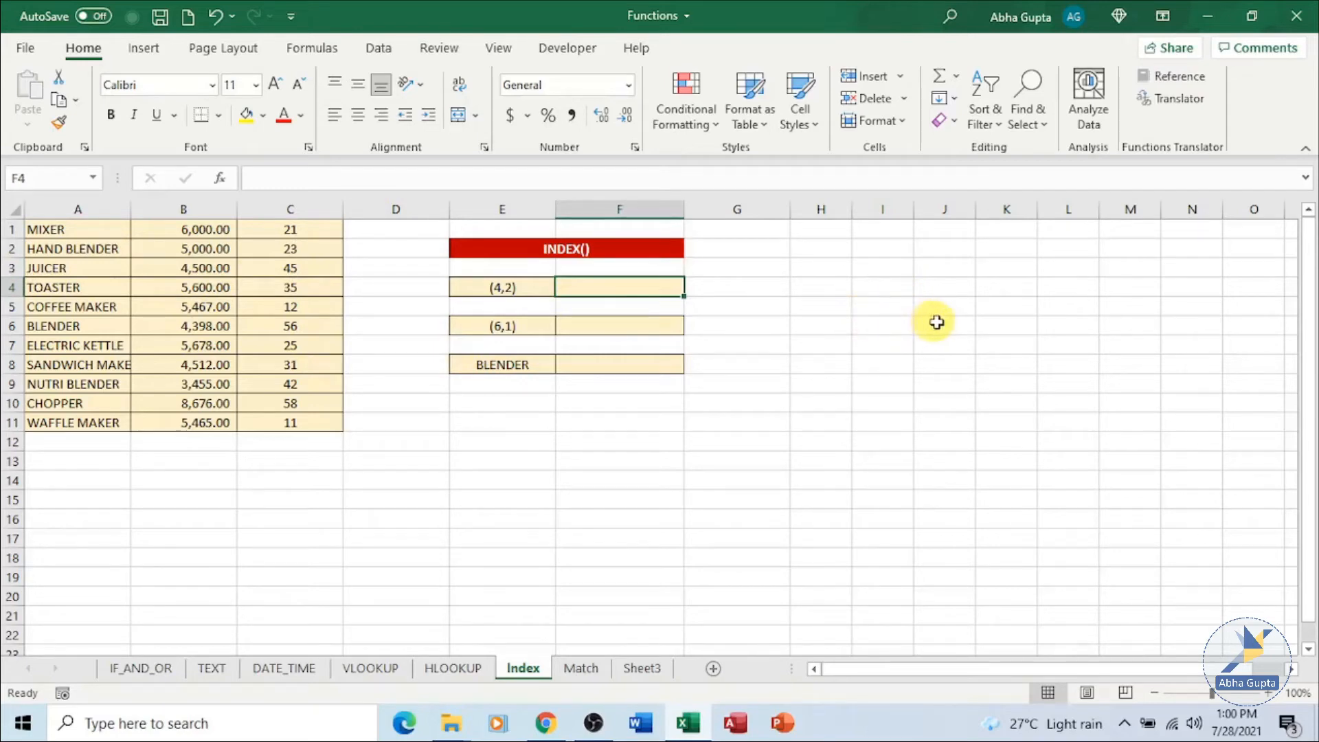
{"action": "type", "text": "=INDEX"}
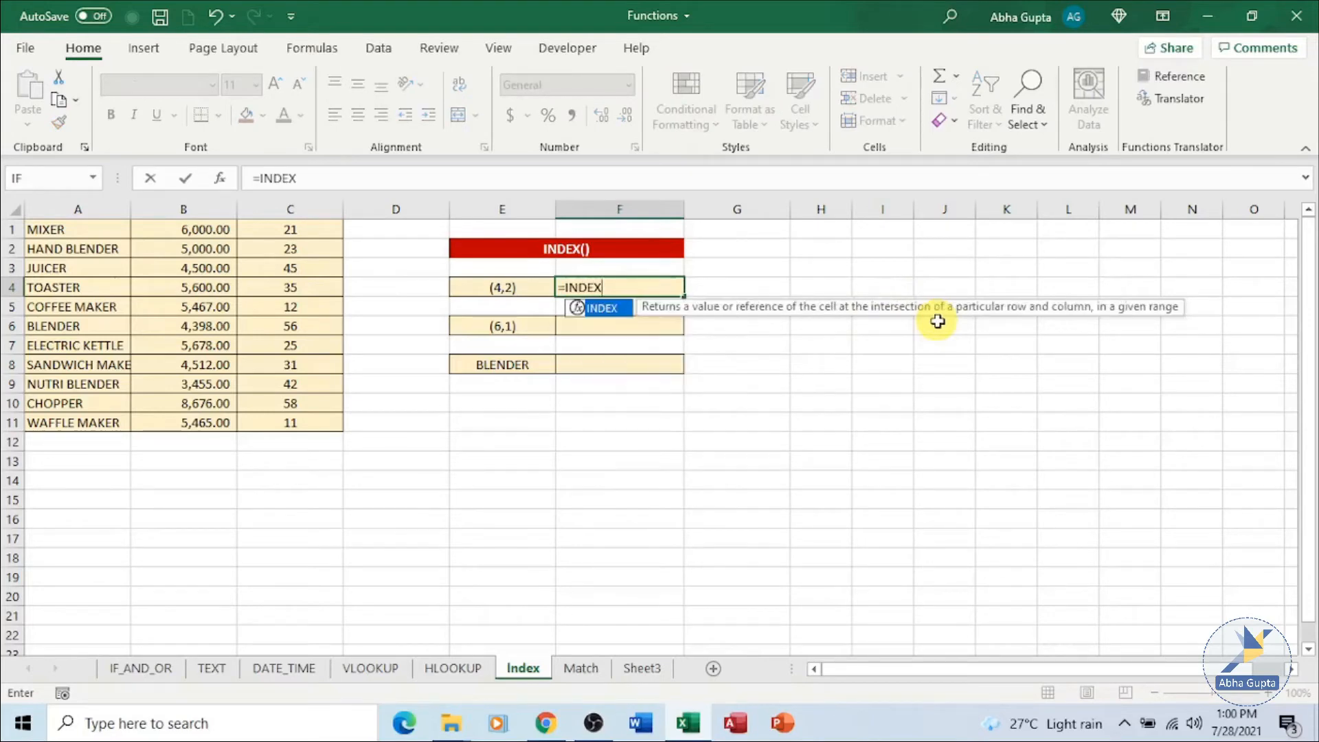
{"action": "type", "text": "("}
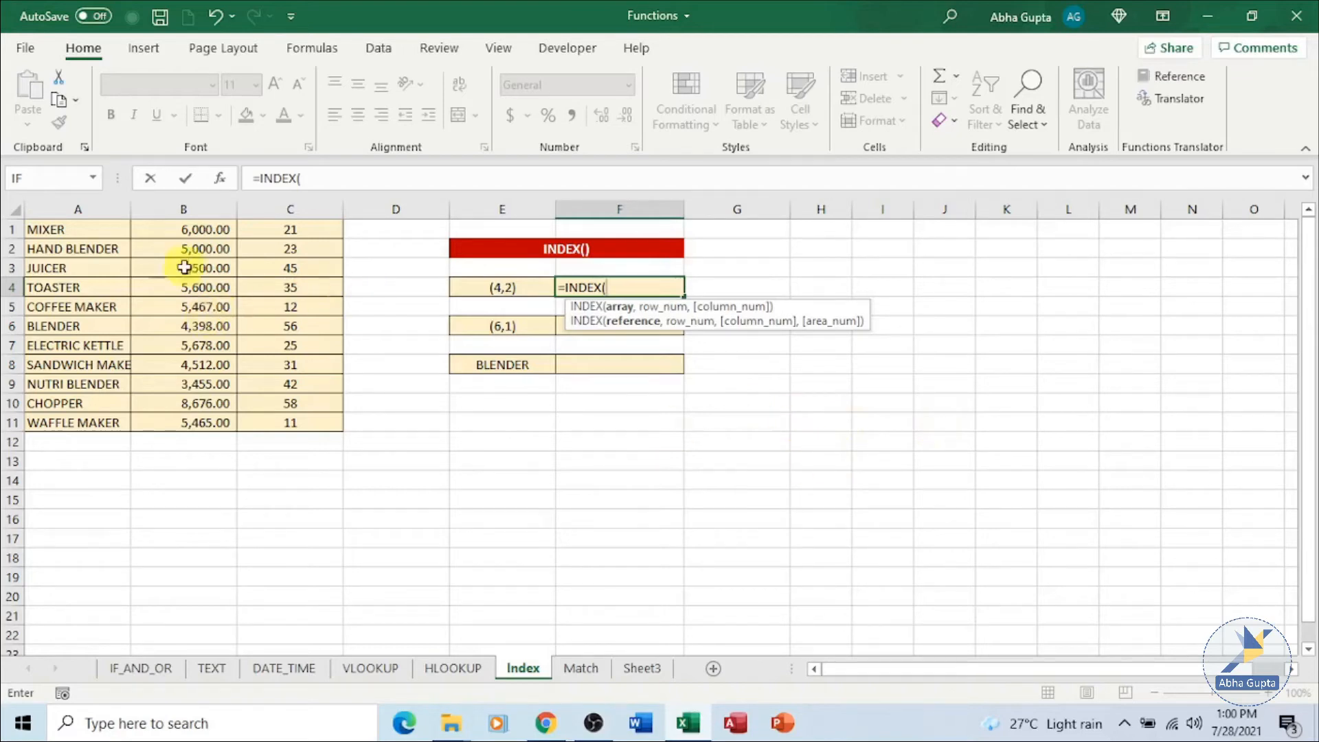
{"action": "left_click_drag", "start_coordinate": [88, 230], "coordinate": [107, 413]}
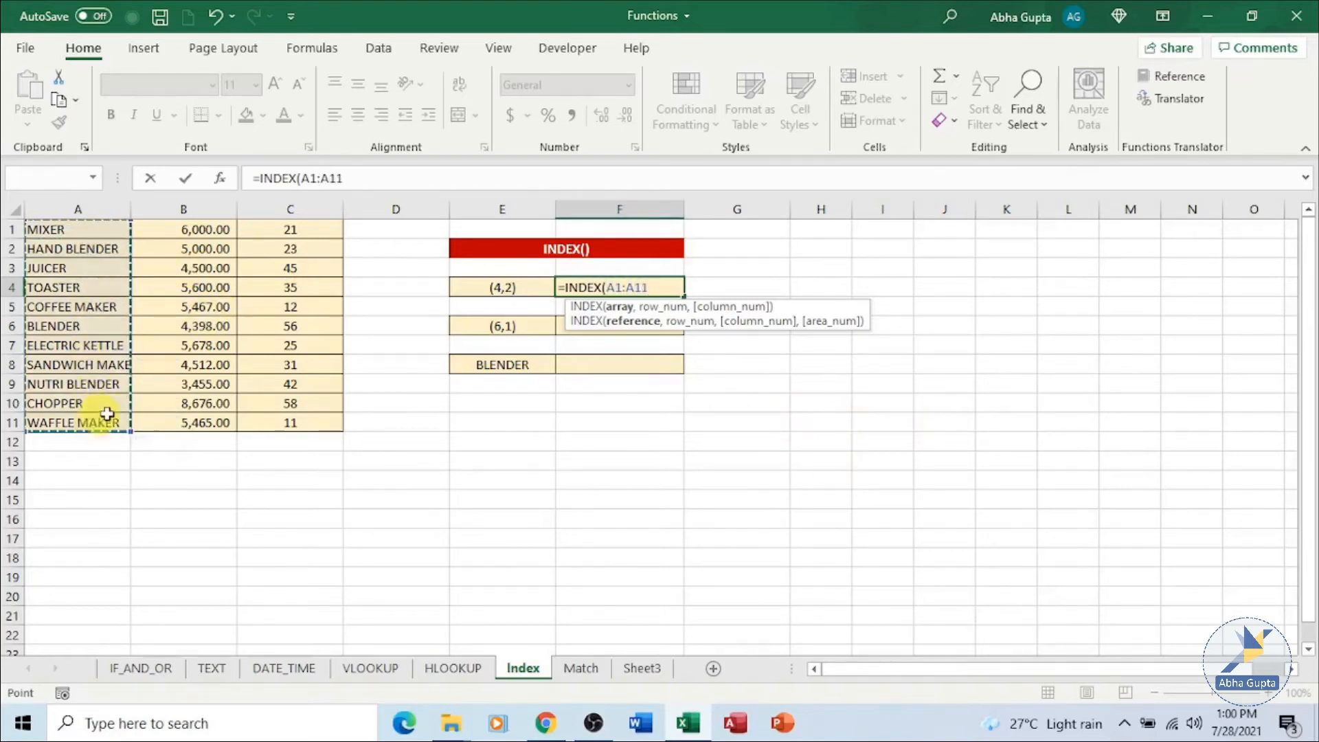
{"action": "type", "text": ","}
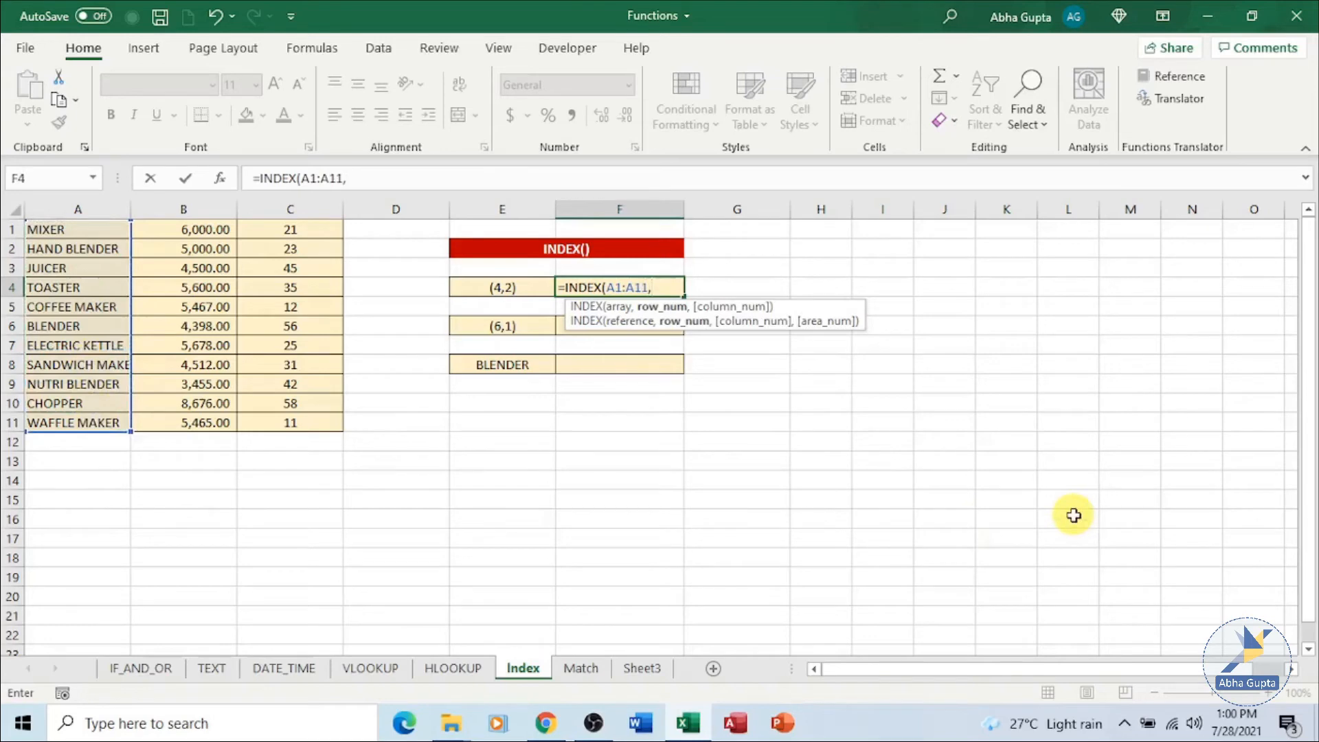
{"action": "type", "text": "4,"}
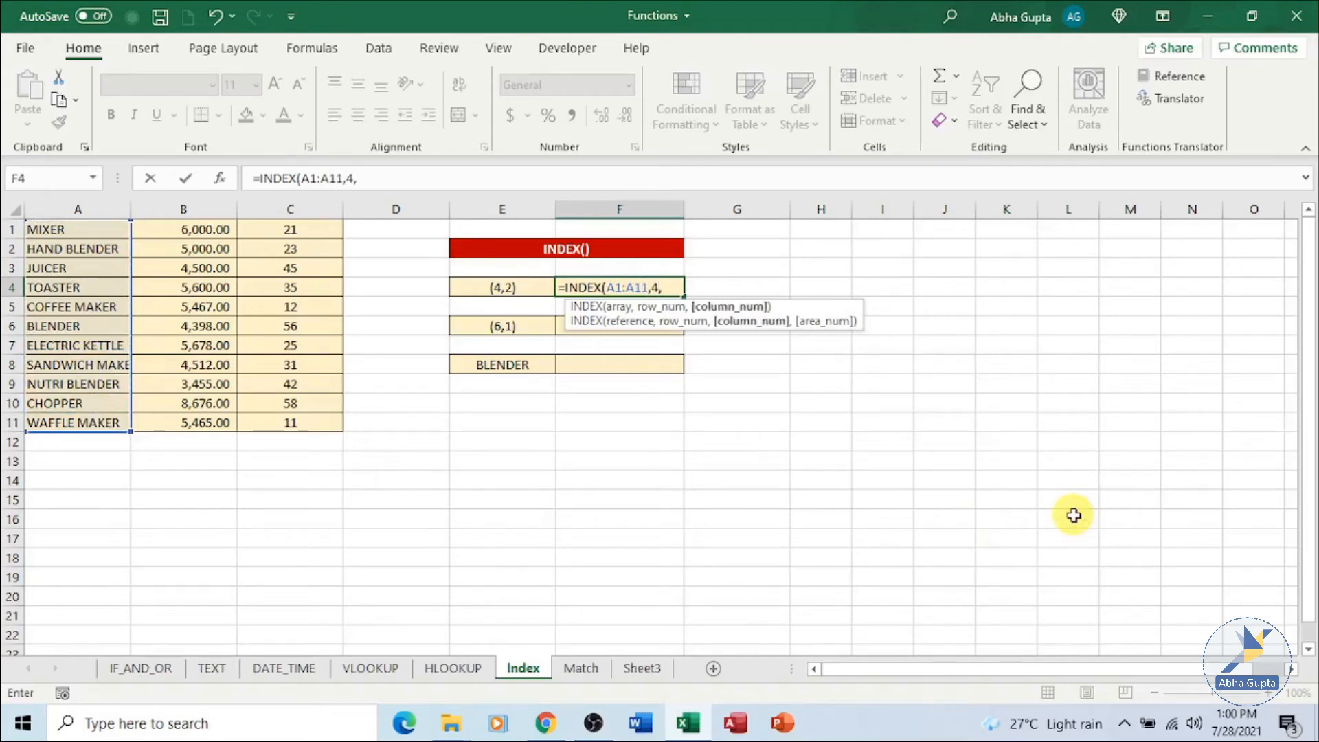
{"action": "type", "text": "2)"}
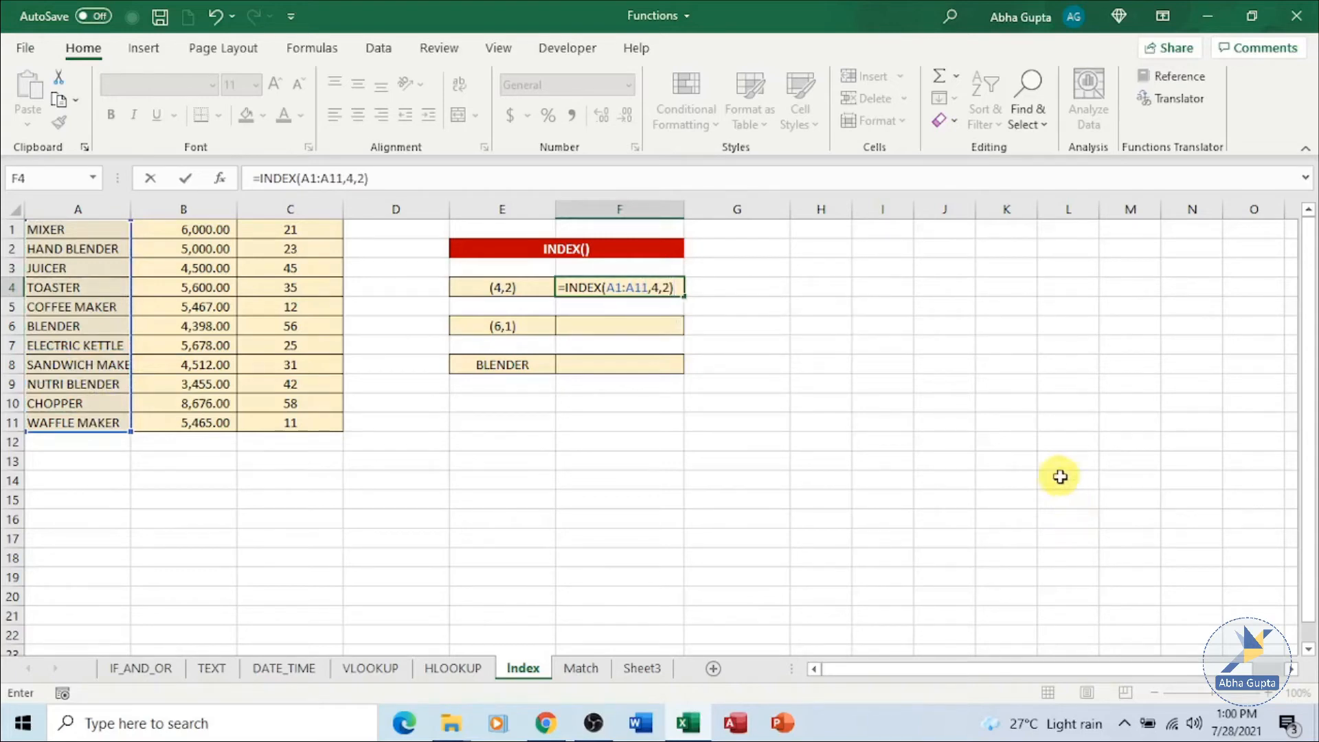
{"action": "left_click", "coordinate": [752, 292]}
Extend the array in the F4 INDEX formula to A1:C11 so it covers all three columns
{"action": "left_click", "coordinate": [622, 291]}
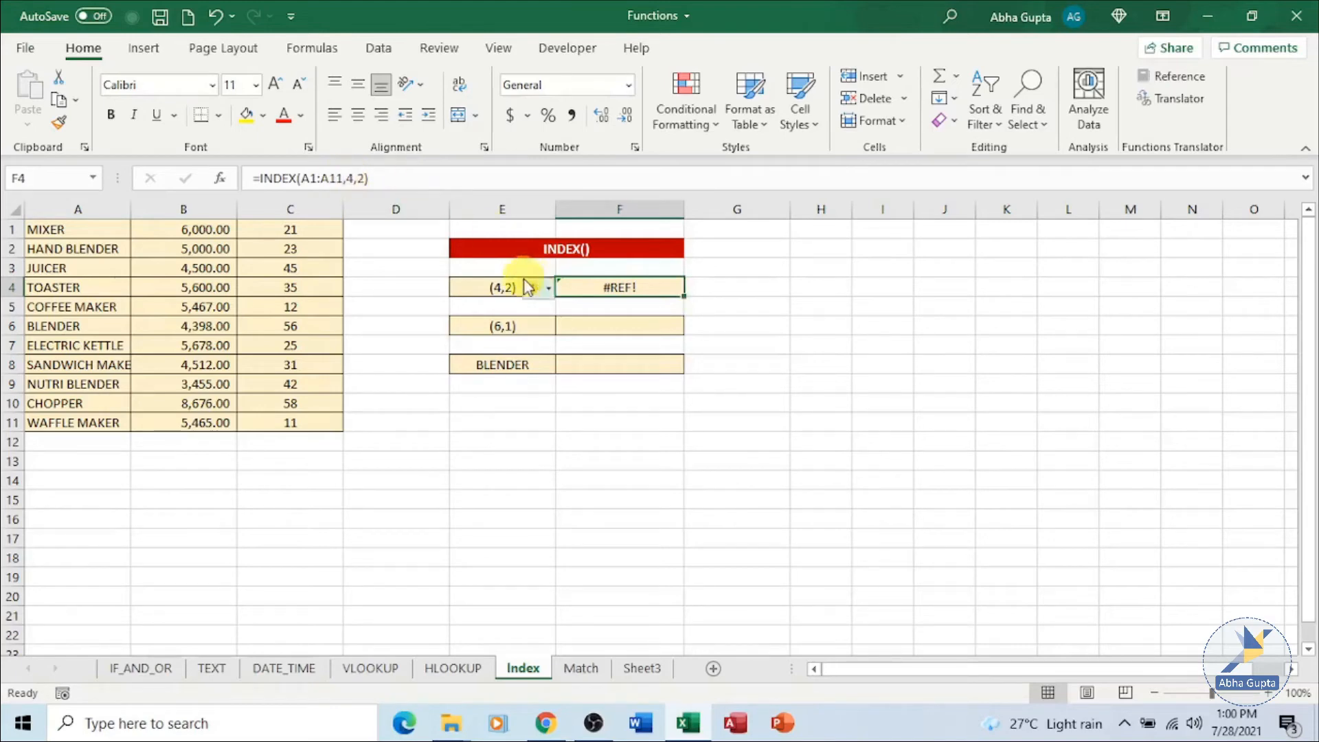
{"action": "left_click", "coordinate": [331, 178]}
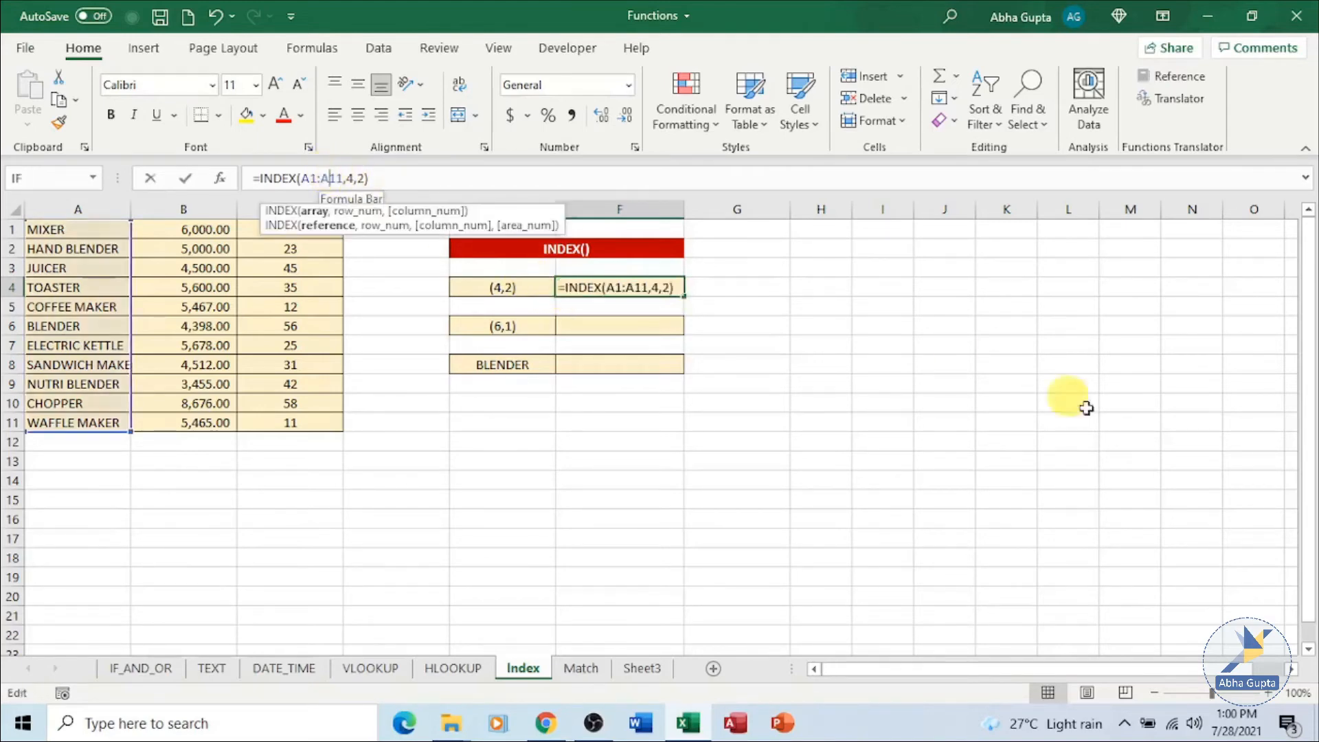
{"action": "key", "text": "BackSpace"}
{"action": "type", "text": "C"}
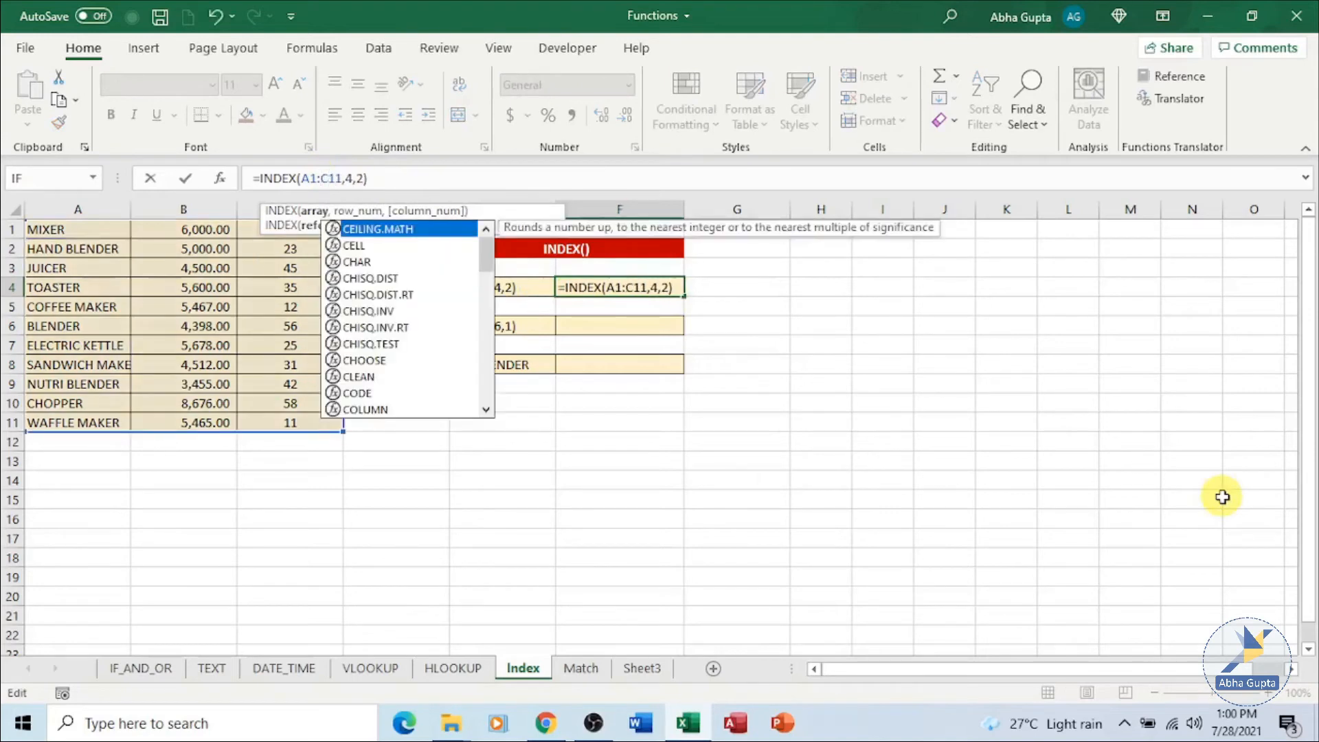
{"action": "left_click", "coordinate": [185, 178]}
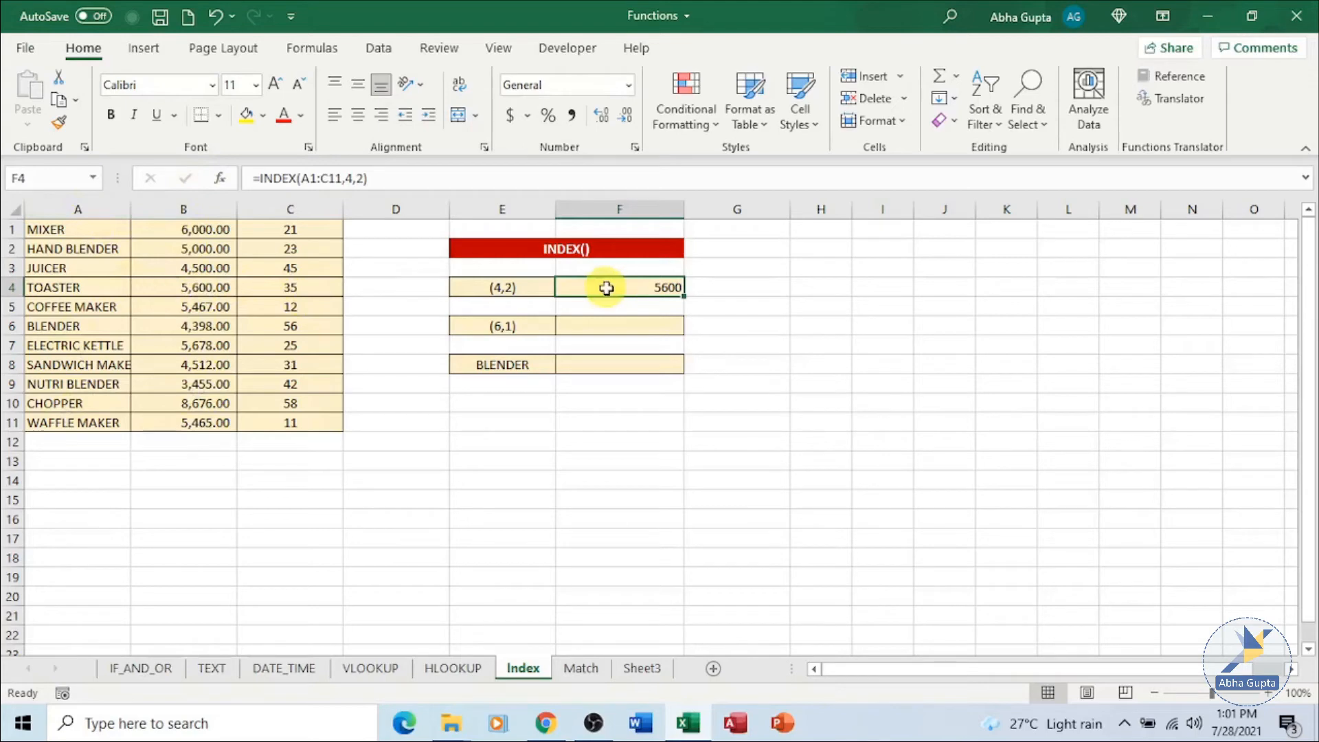
Enter =INDEX(A1:C11,6,1) in F6 to return the value at row 6, column 1, and reselect the cell to review it
{"action": "left_click", "coordinate": [623, 327]}
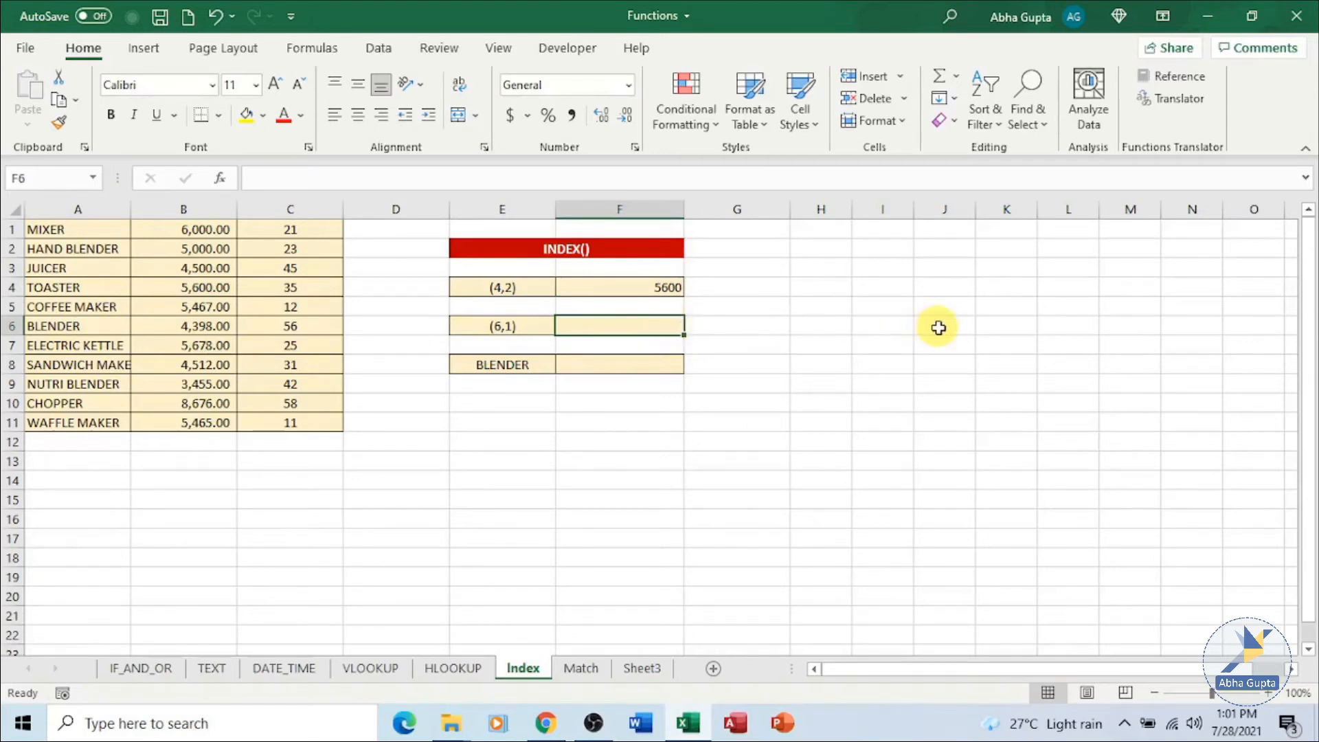
{"action": "type", "text": "="}
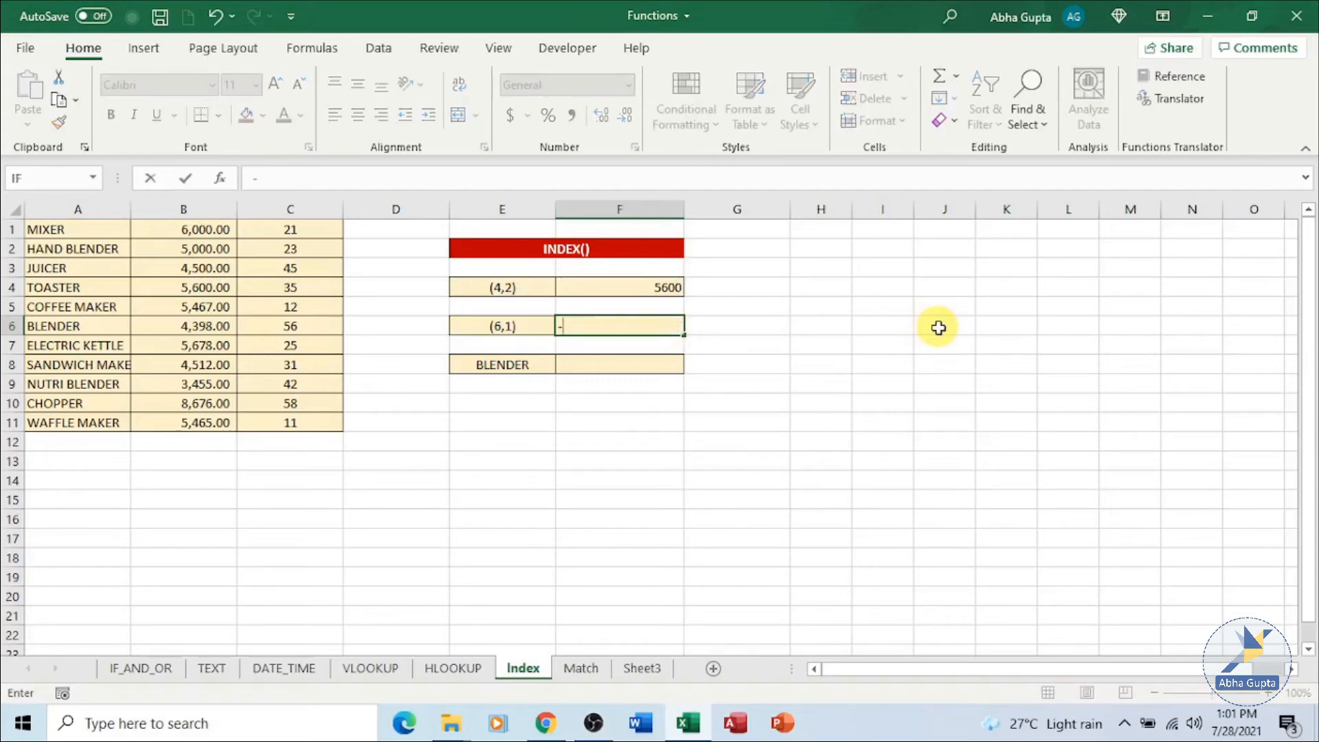
{"action": "type", "text": "IN"}
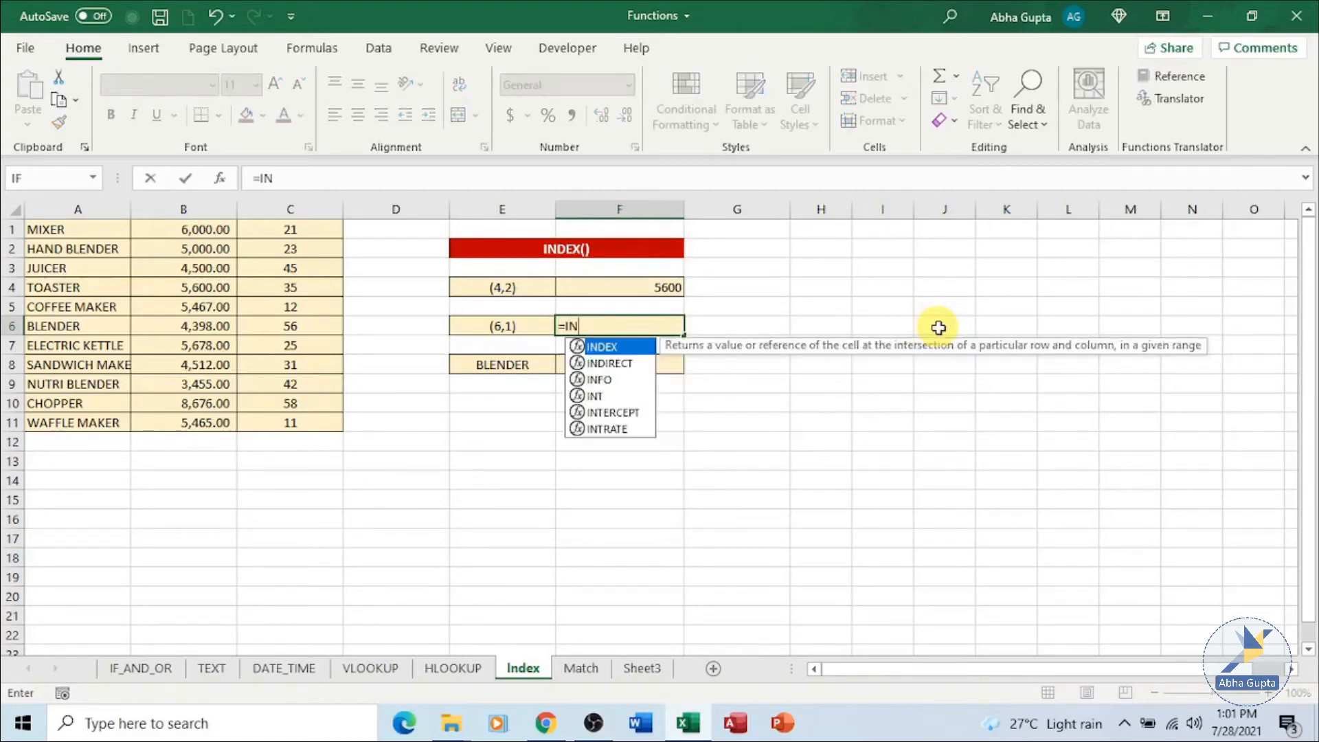
{"action": "type", "text": "DEX("}
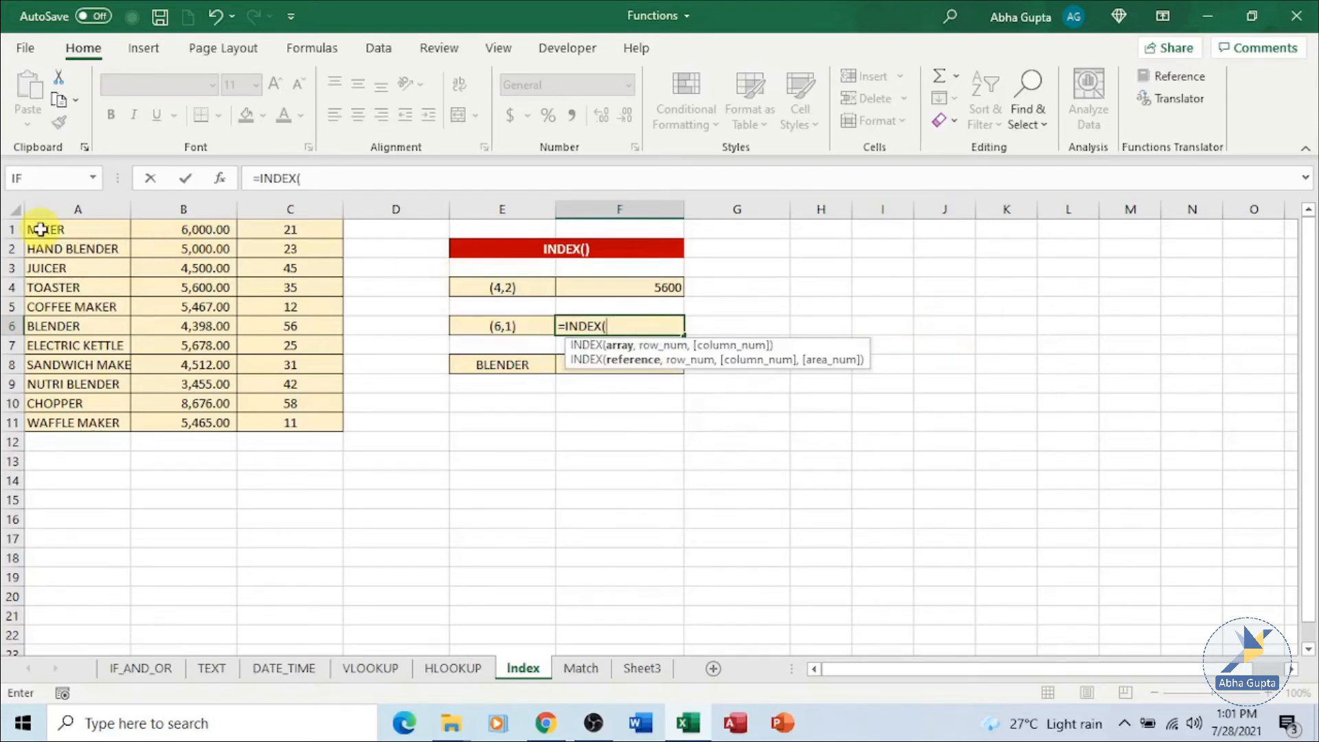
{"action": "left_click_drag", "start_coordinate": [39, 229], "coordinate": [288, 422]}
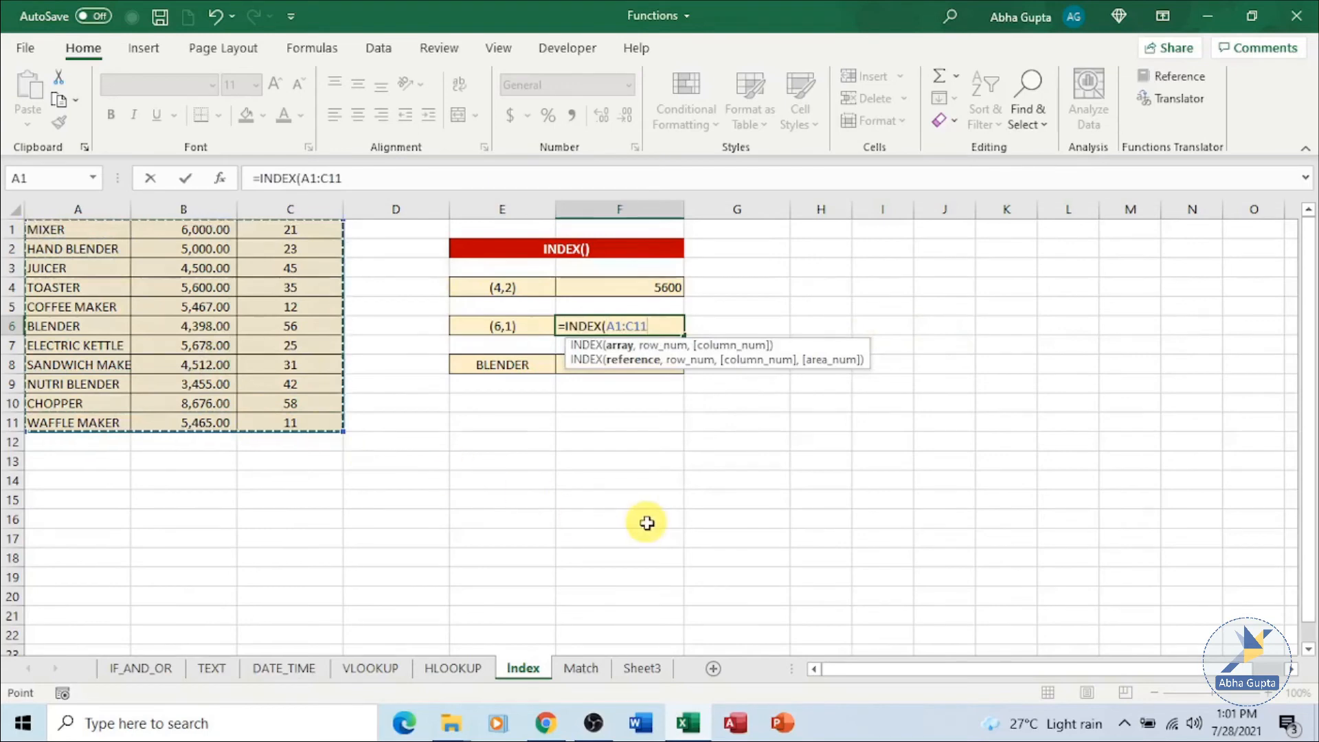
{"action": "type", "text": ","}
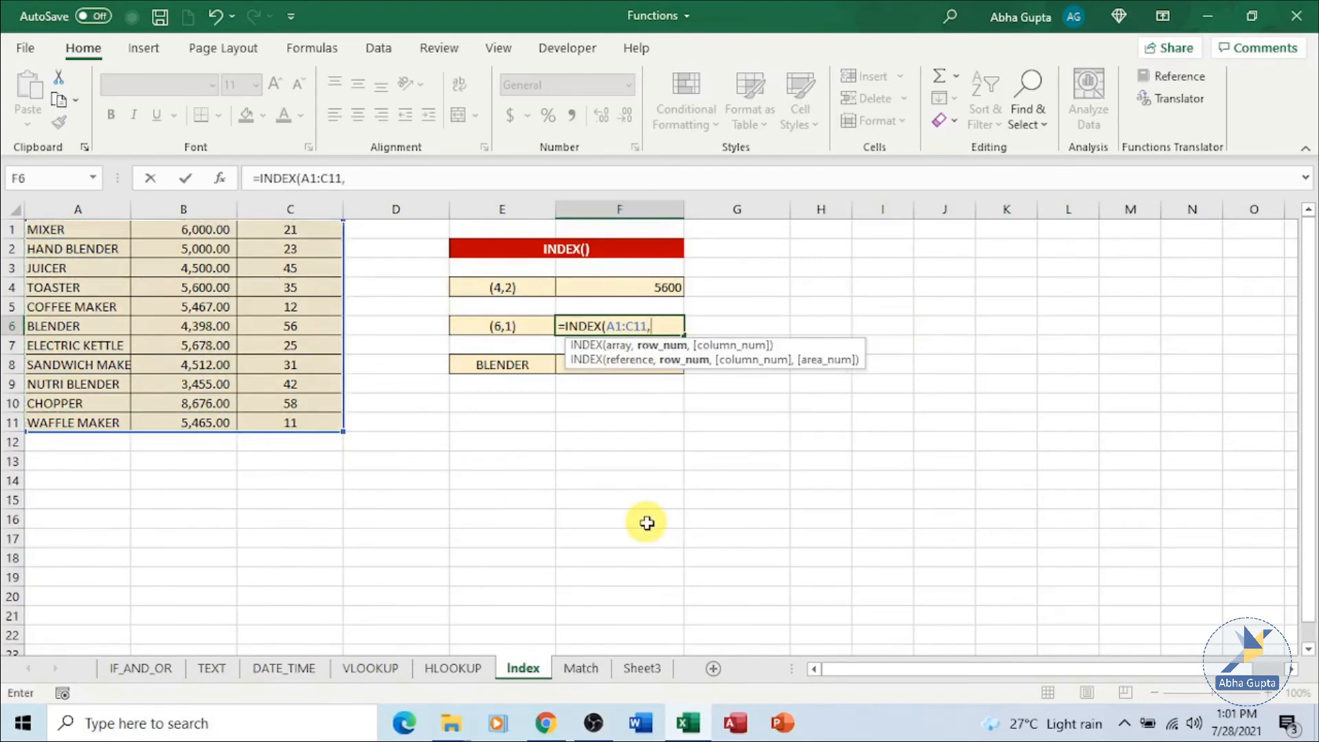
{"action": "type", "text": "6"}
{"action": "type", "text": ","}
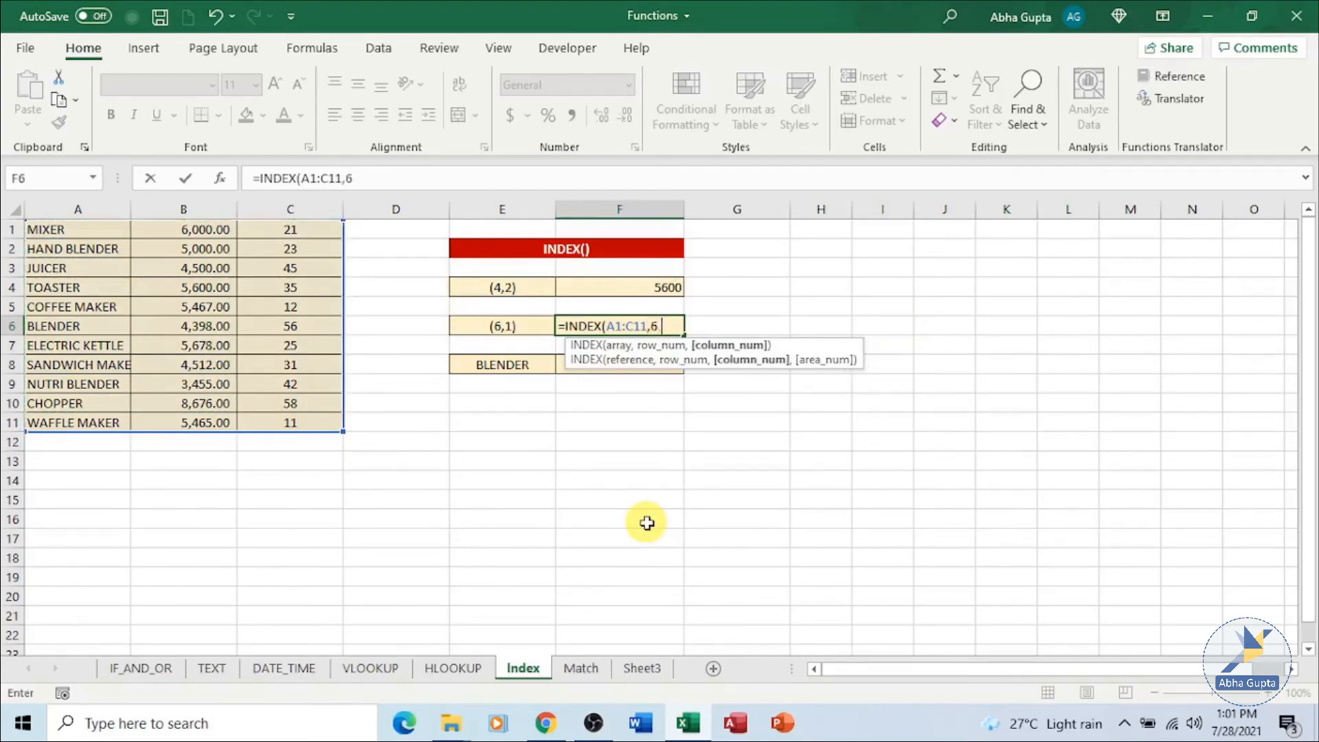
{"action": "type", "text": "1)"}
{"action": "key", "text": "Return"}
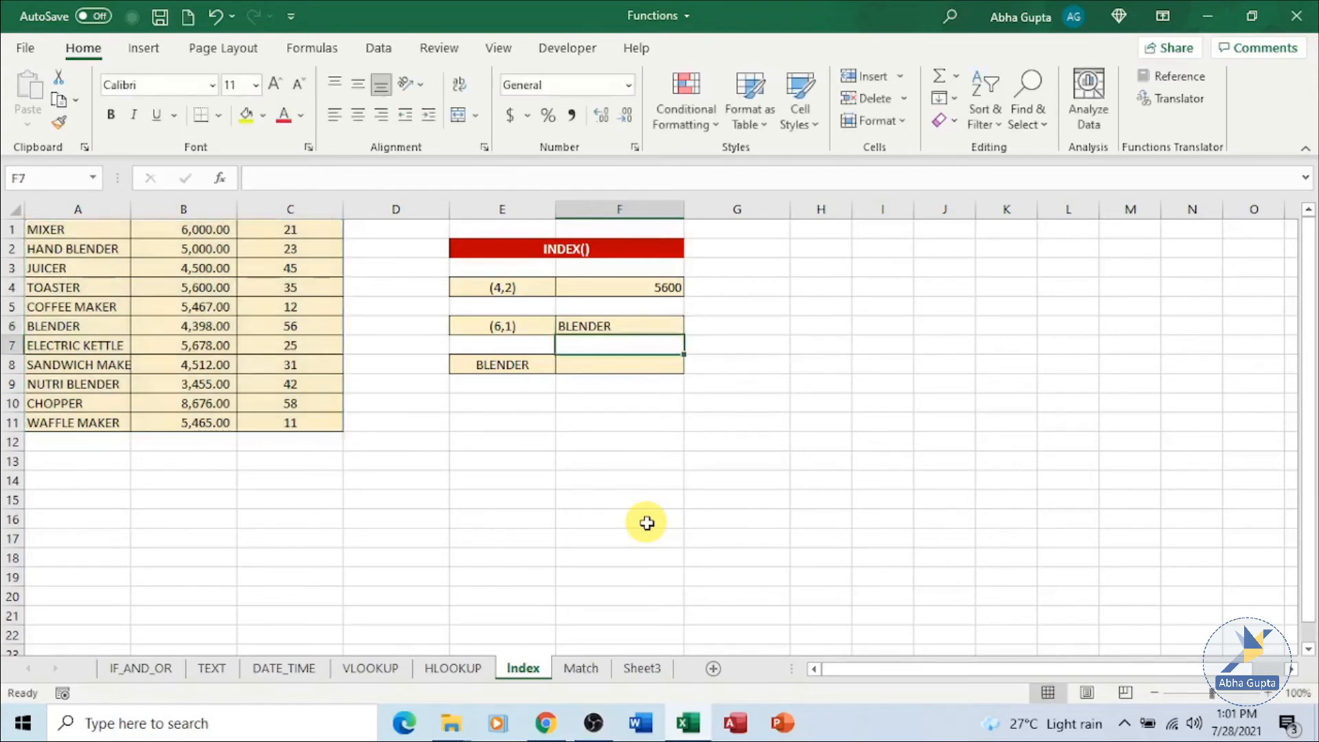
{"action": "left_click", "coordinate": [636, 327]}
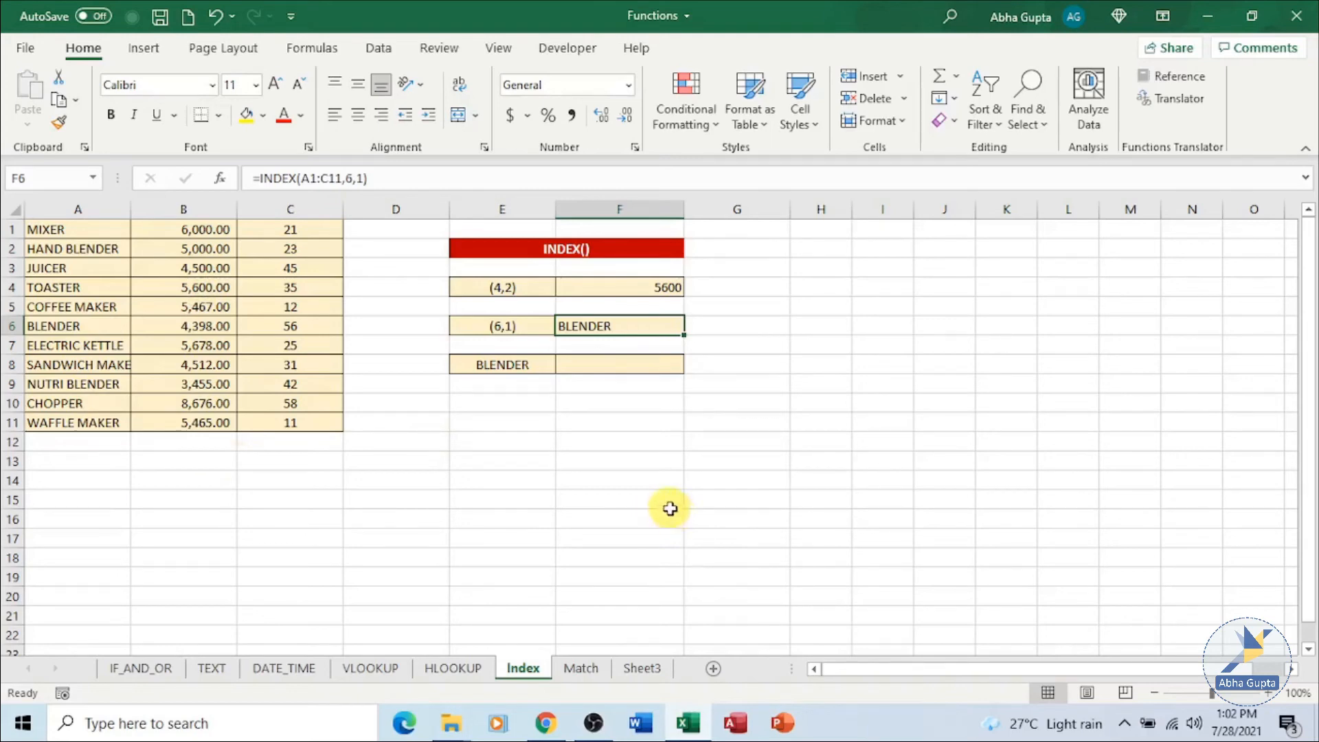
Start an INDEX formula in F8 with A1:C11 as its array argument
{"action": "left_click", "coordinate": [633, 371]}
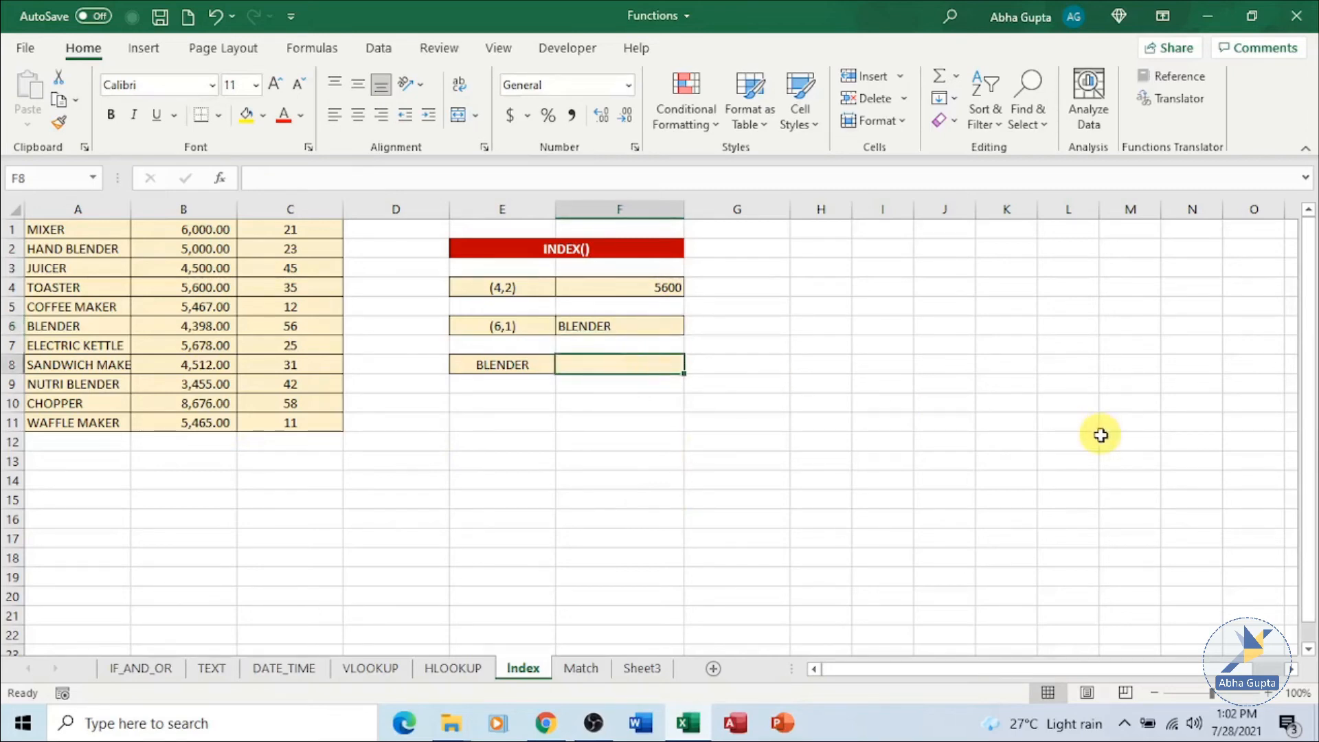
{"action": "type", "text": "=IN"}
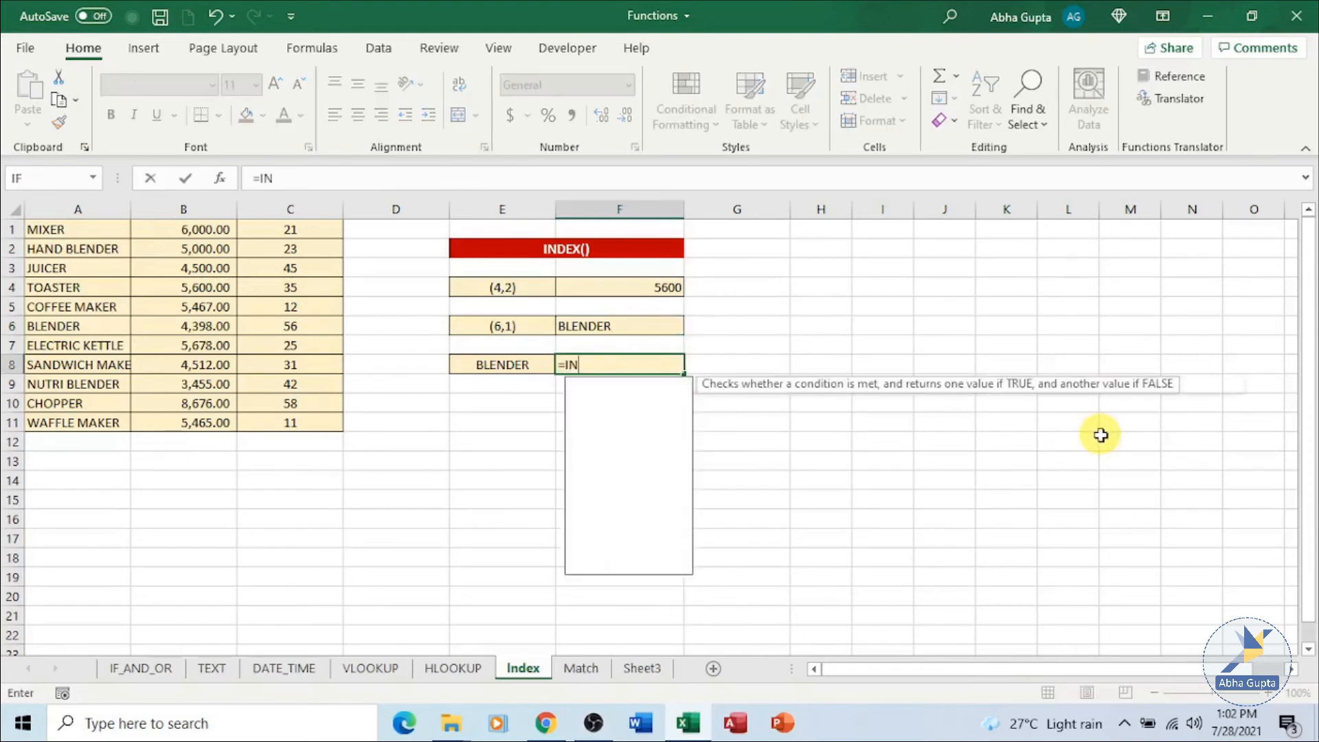
{"action": "type", "text": "DEX"}
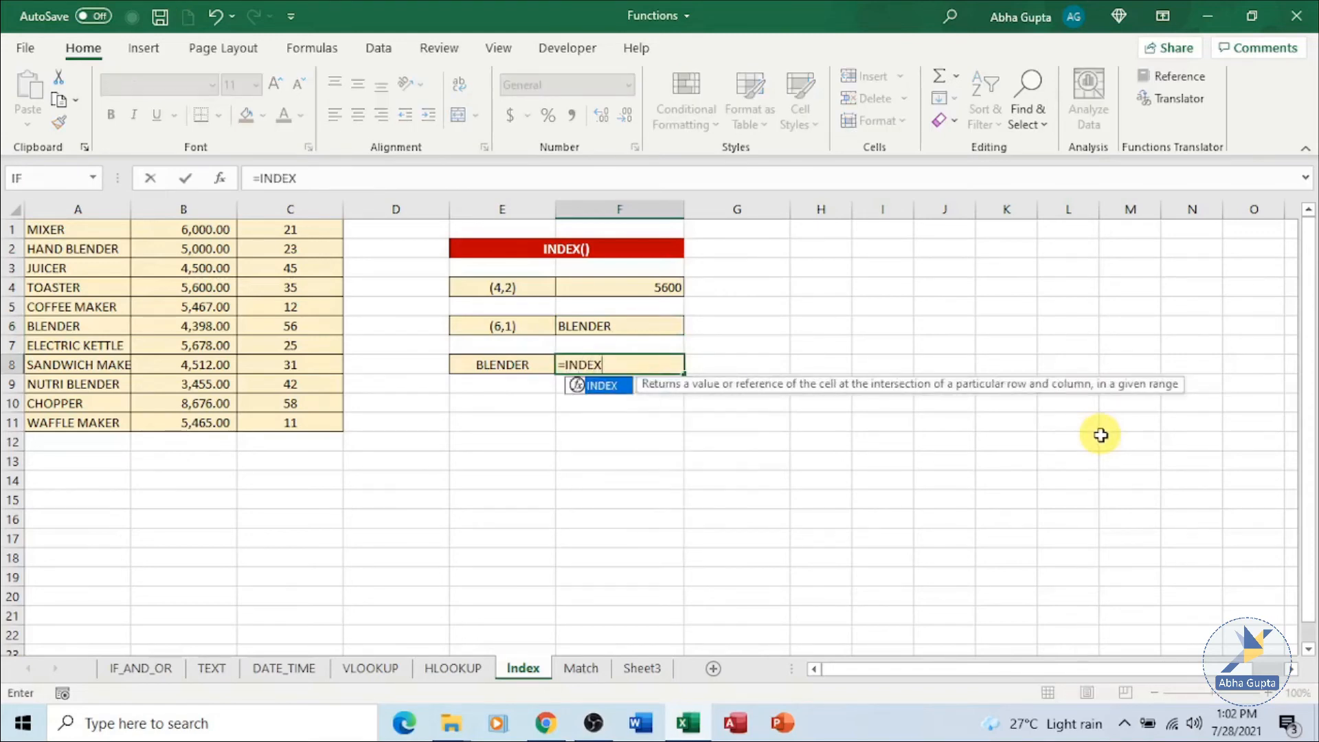
{"action": "type", "text": "("}
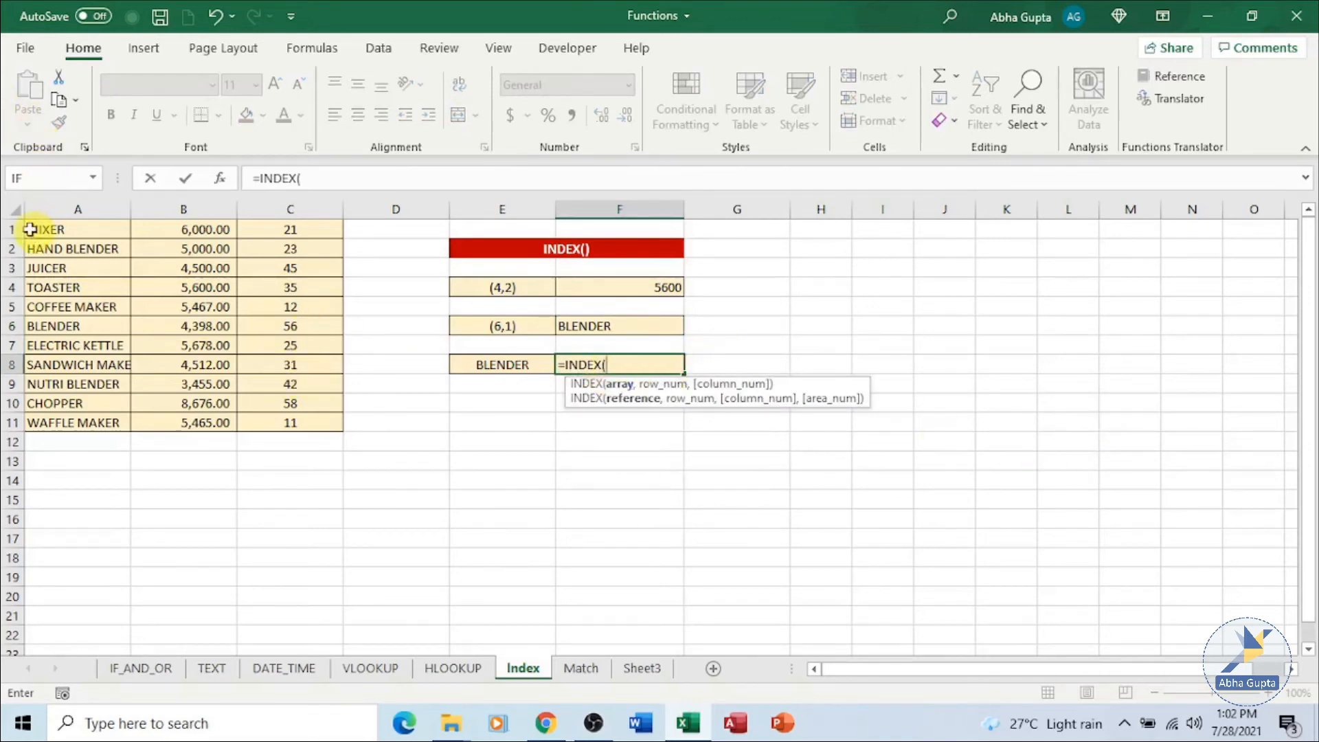
{"action": "left_click_drag", "start_coordinate": [29, 225], "coordinate": [282, 421]}
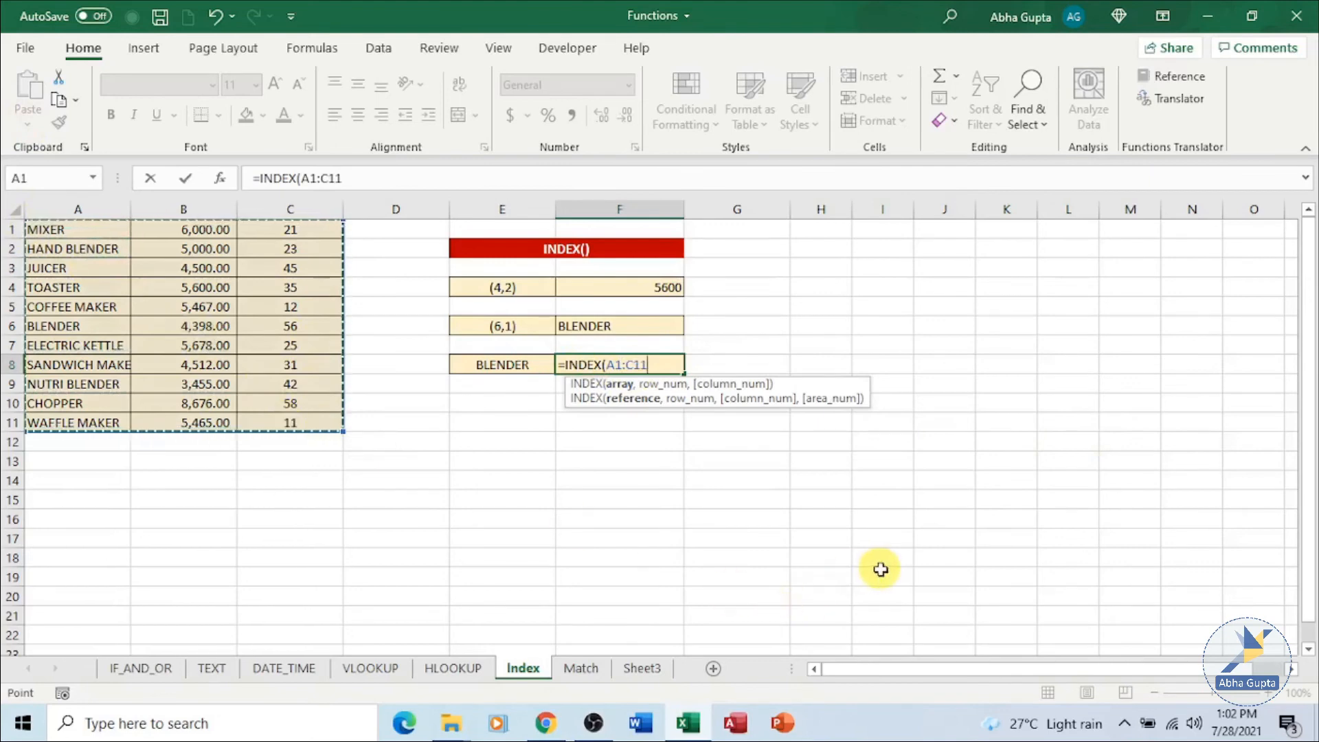
{"action": "type", "text": ","}
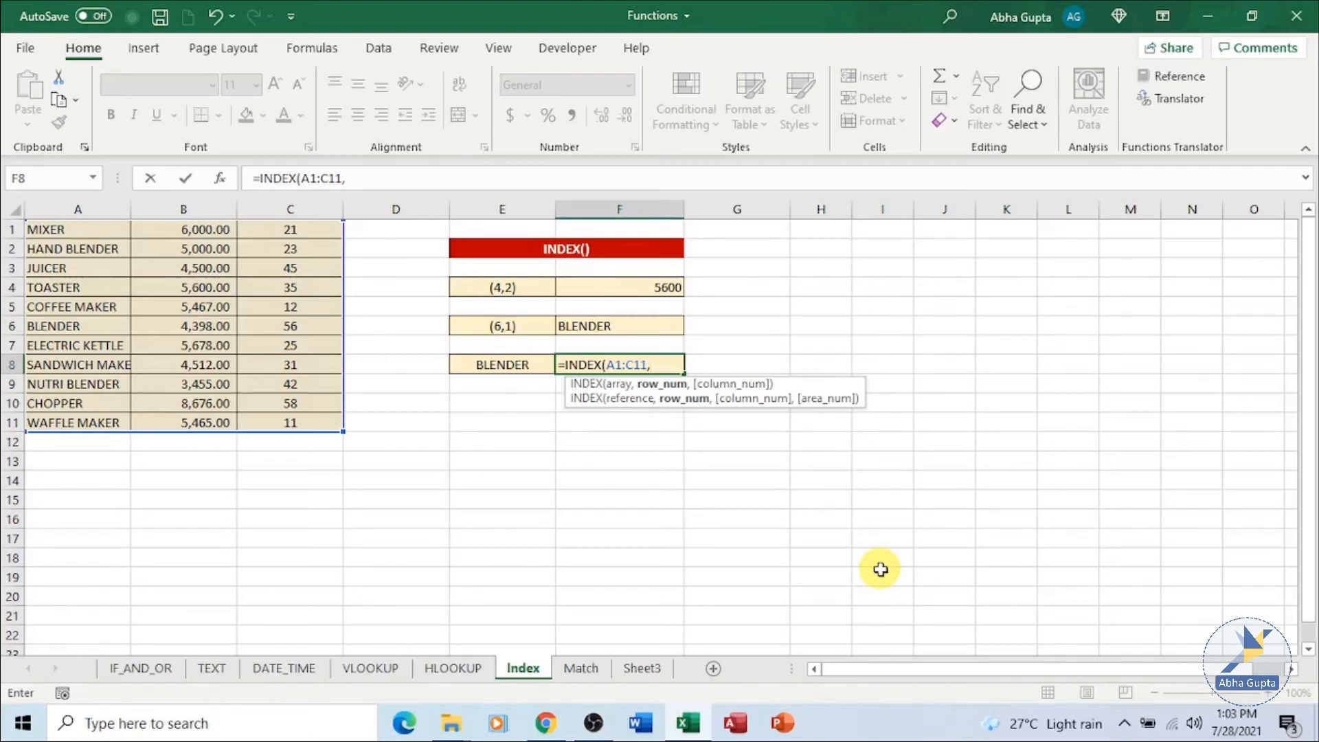
Nest MATCH(("BLENDER",A1:A11,0) as the row number of the F8 INDEX formula and try to commit it
{"action": "type", "text": "MA"}
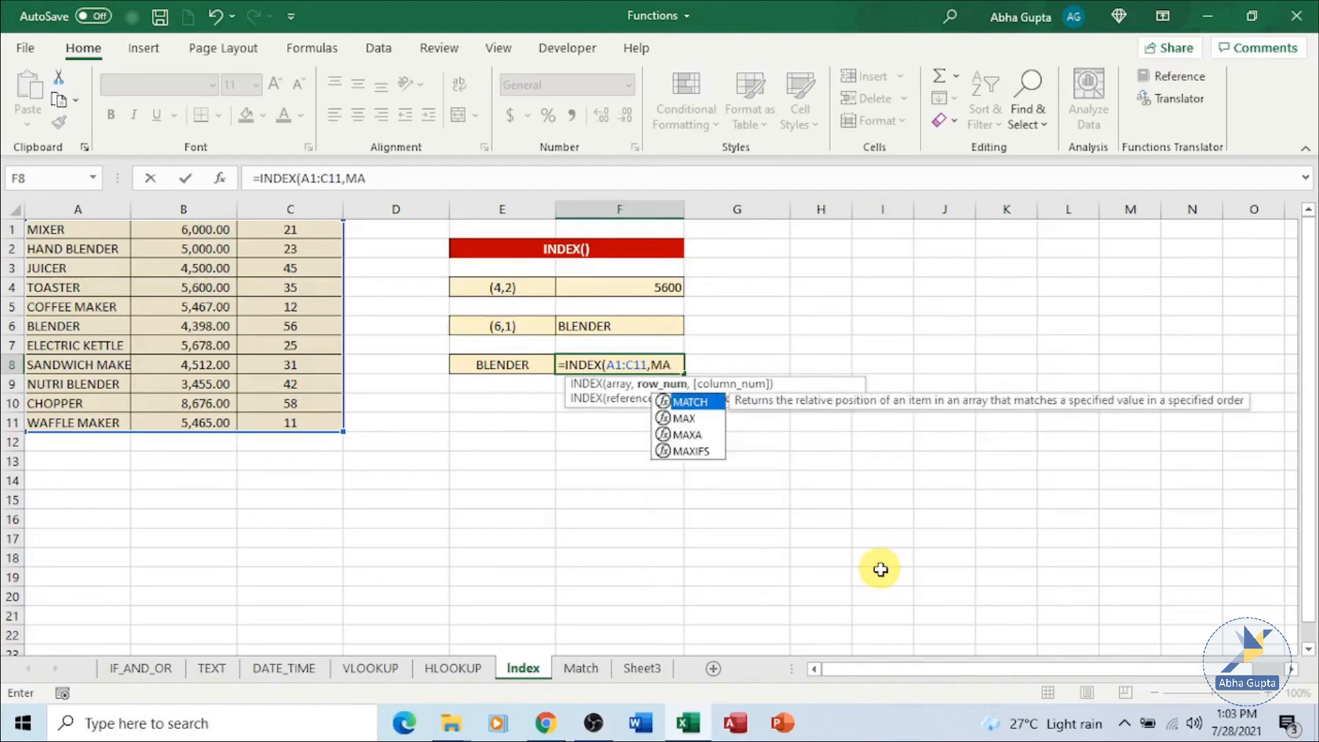
{"action": "key", "text": "Tab"}
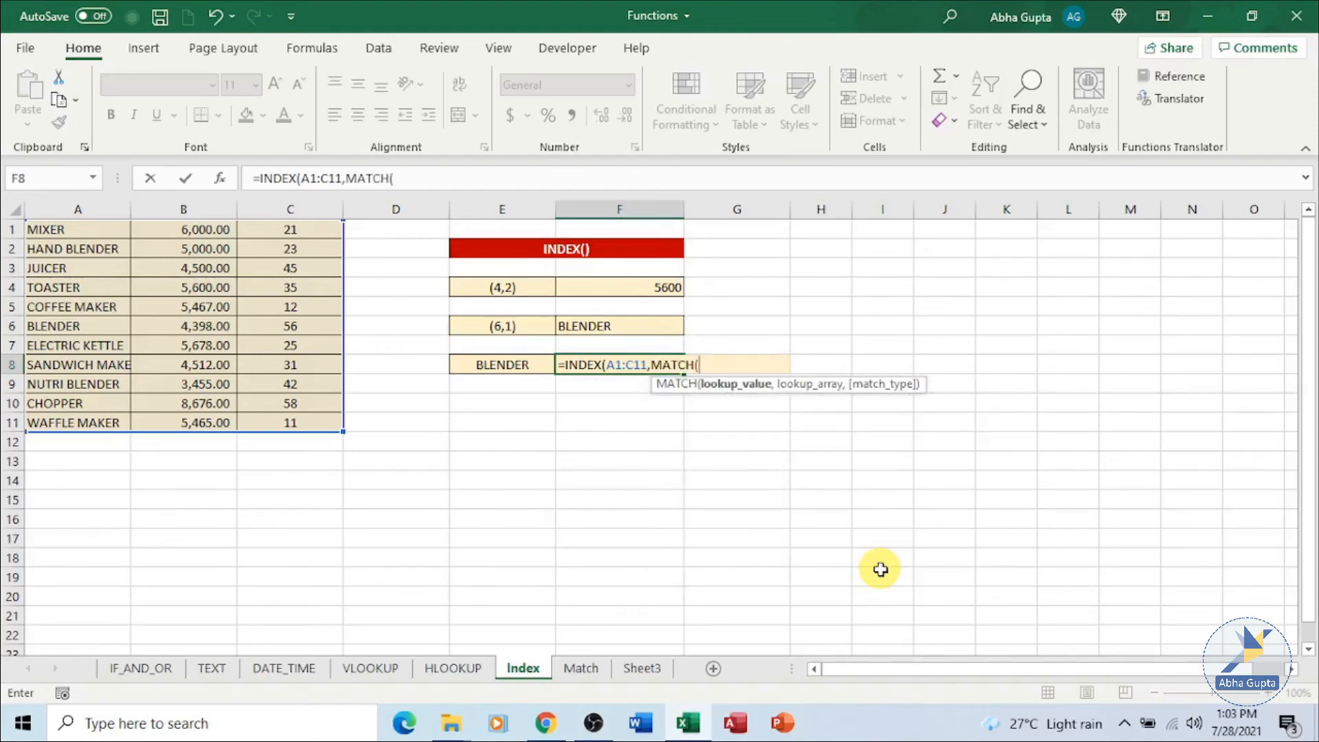
{"action": "type", "text": "(\"BLEND"}
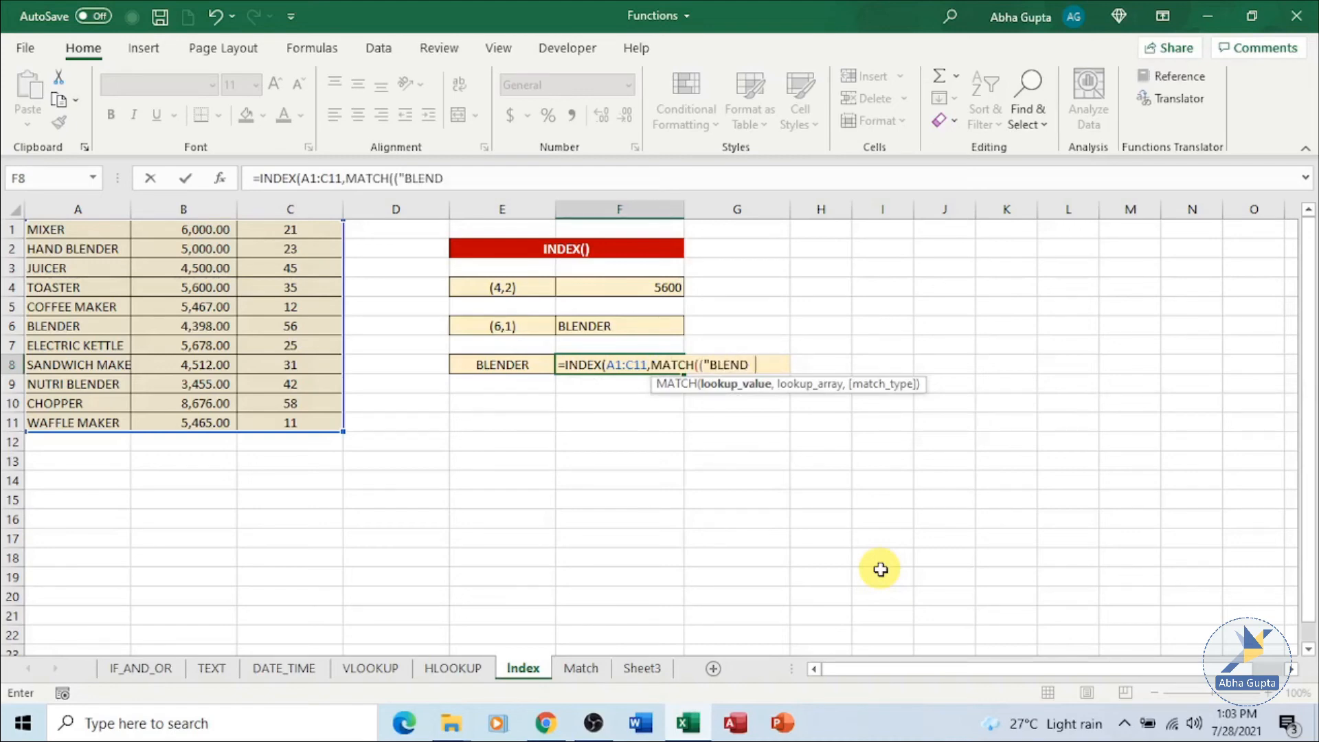
{"action": "type", "text": "ER\","}
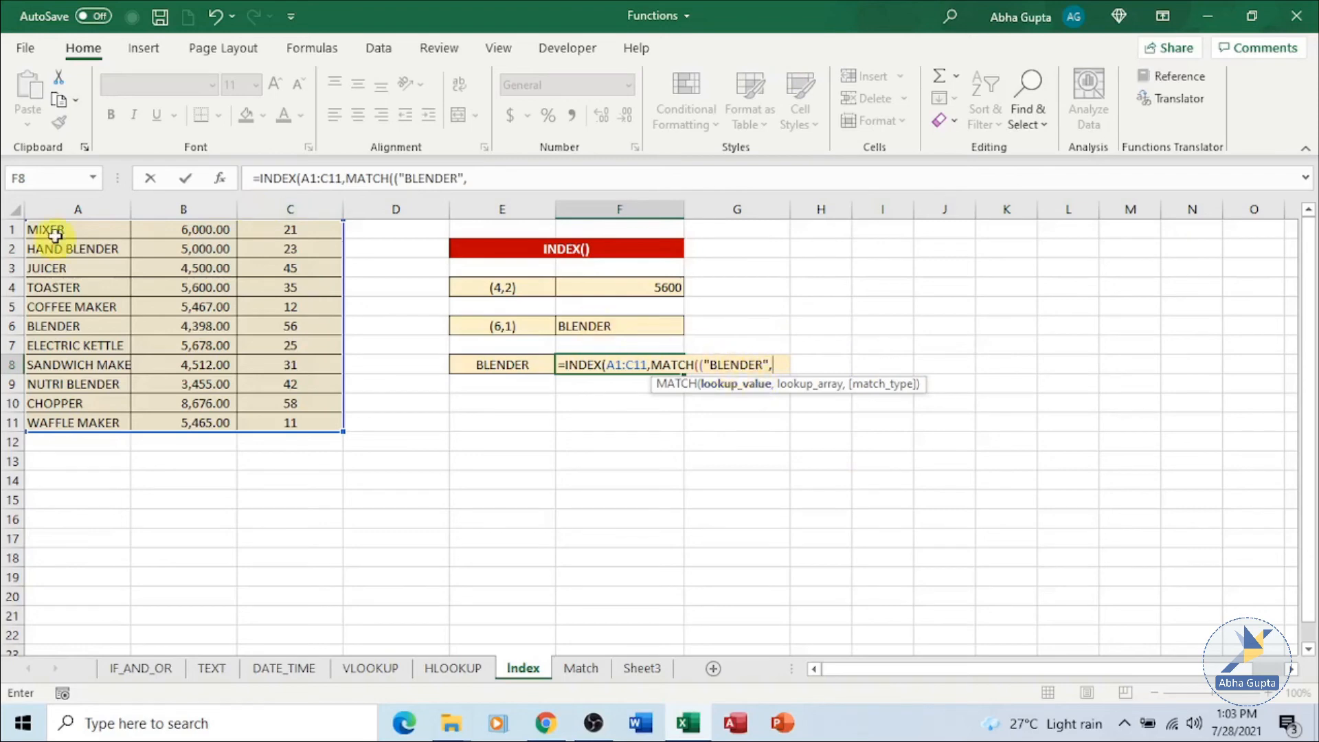
{"action": "left_click_drag", "start_coordinate": [52, 229], "coordinate": [65, 292]}
{"action": "left_click_drag", "start_coordinate": [75, 389], "coordinate": [103, 418]}
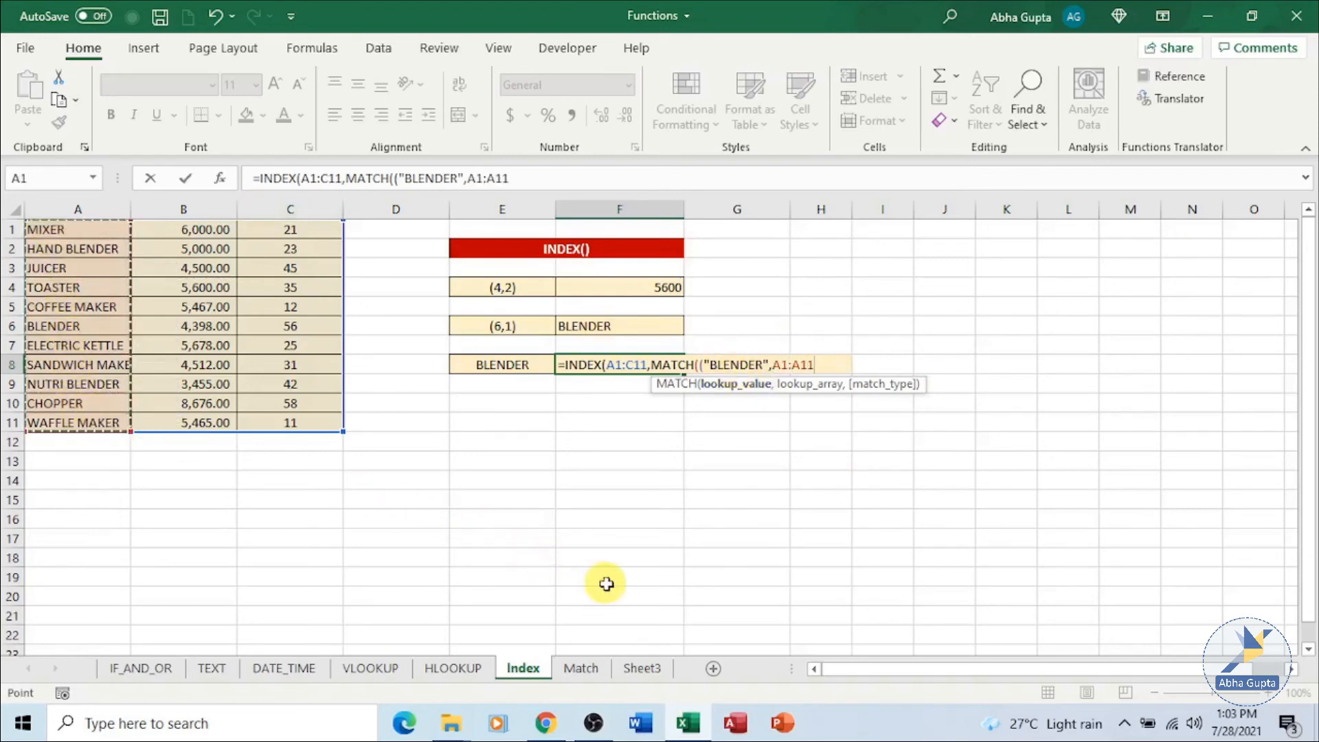
{"action": "type", "text": ",0)"}
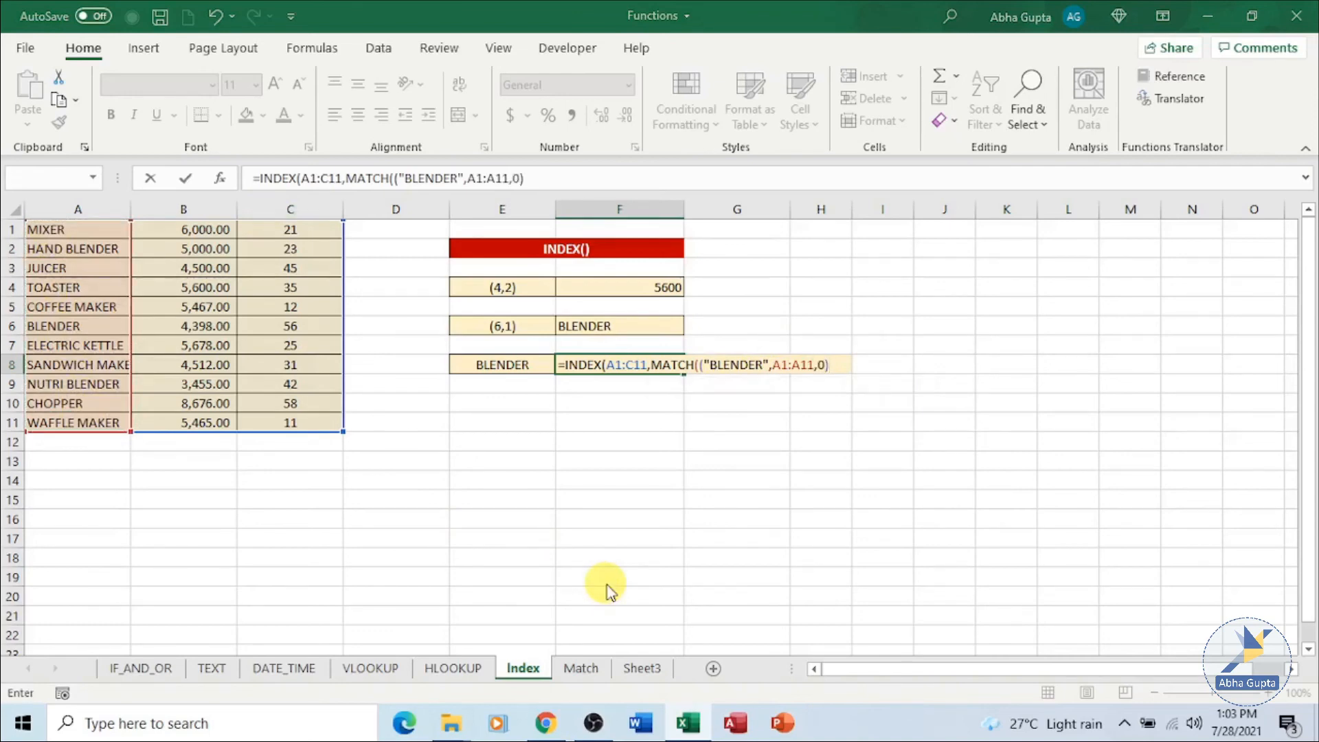
{"action": "key", "text": "Return"}
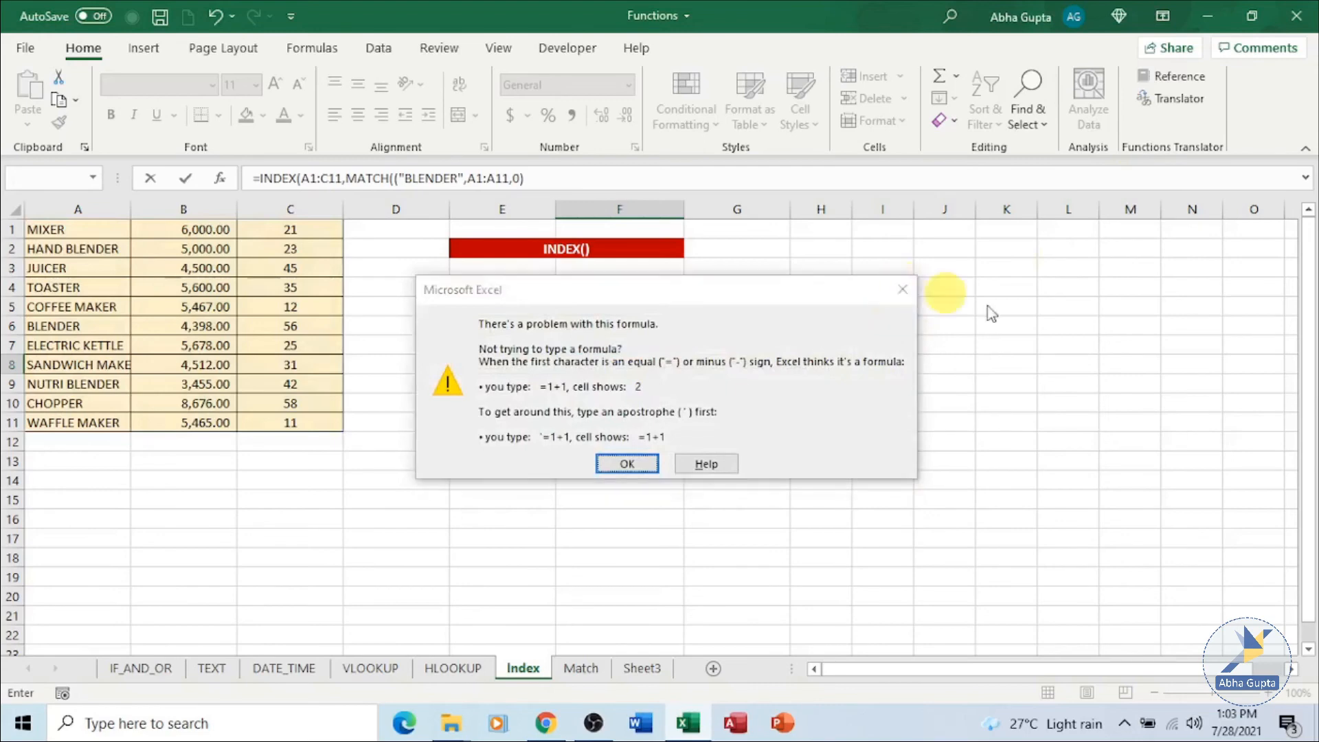
{"action": "key", "text": "Return"}
Remove the extra parenthesis before "BLENDER" in F8 and add column number 3, committing =INDEX(A1:C11,MATCH("BLENDER",A1:A11,0),3)
{"action": "left_click", "coordinate": [702, 372]}
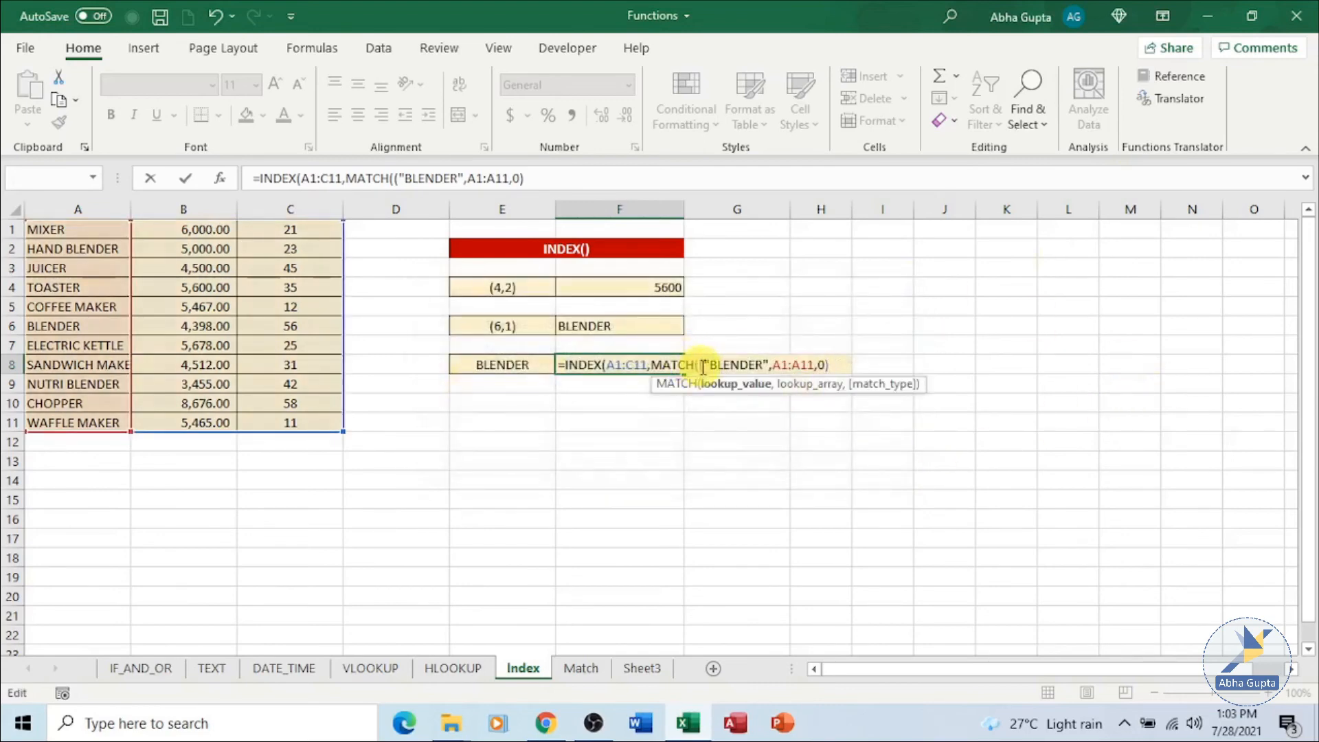
{"action": "key", "text": "BackSpace"}
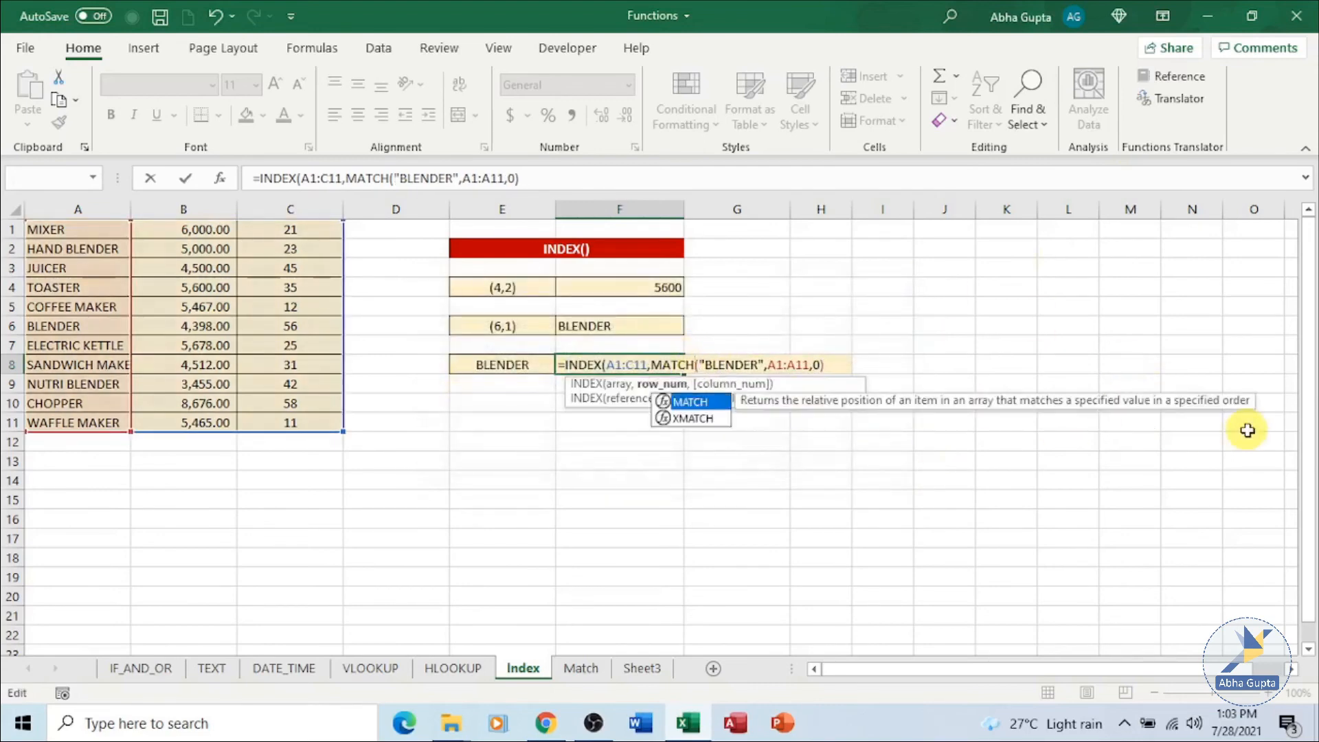
{"action": "left_click", "coordinate": [832, 365]}
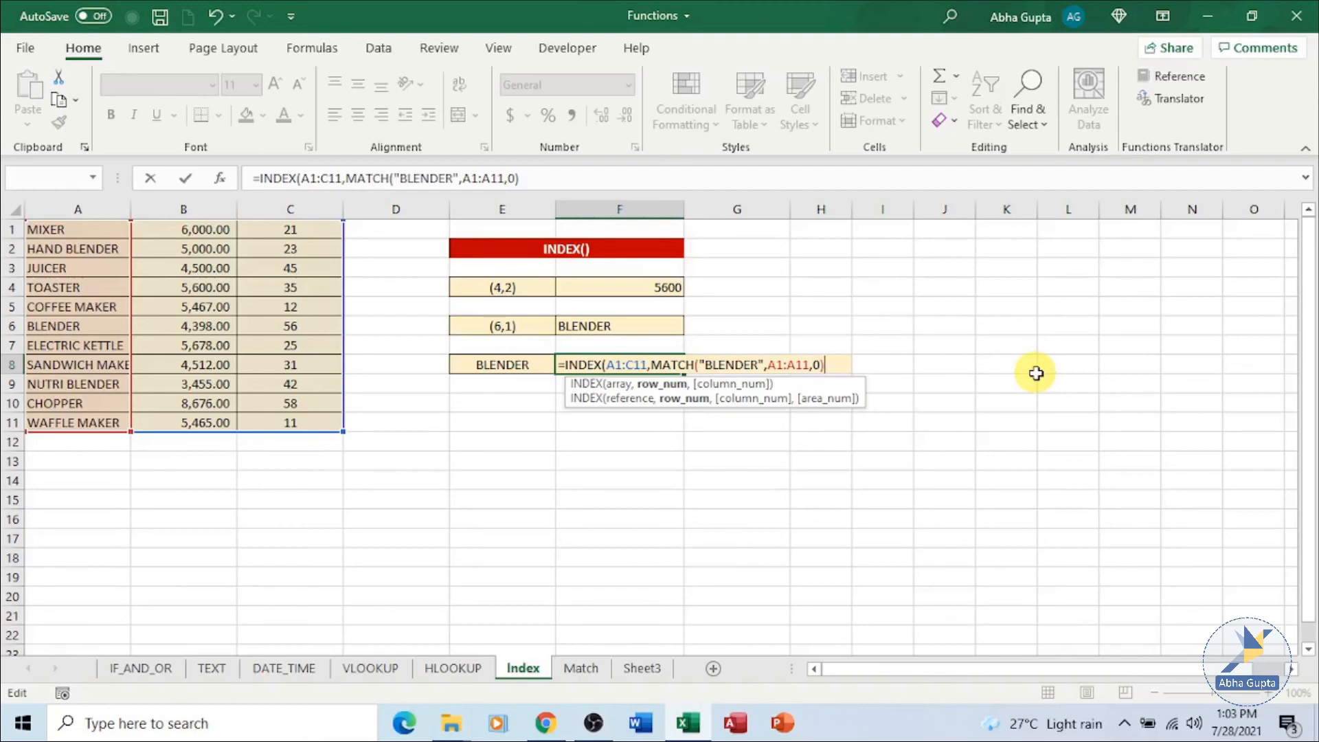
{"action": "type", "text": ","}
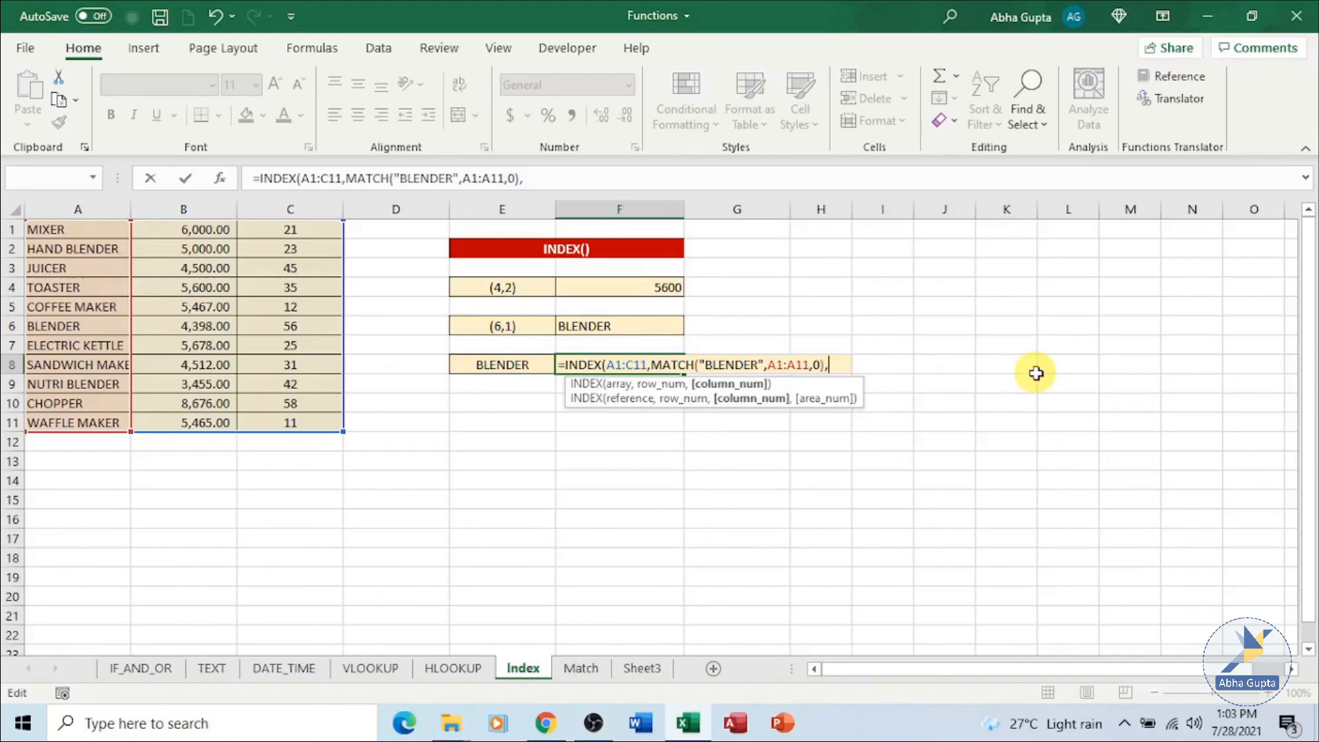
{"action": "type", "text": "3)"}
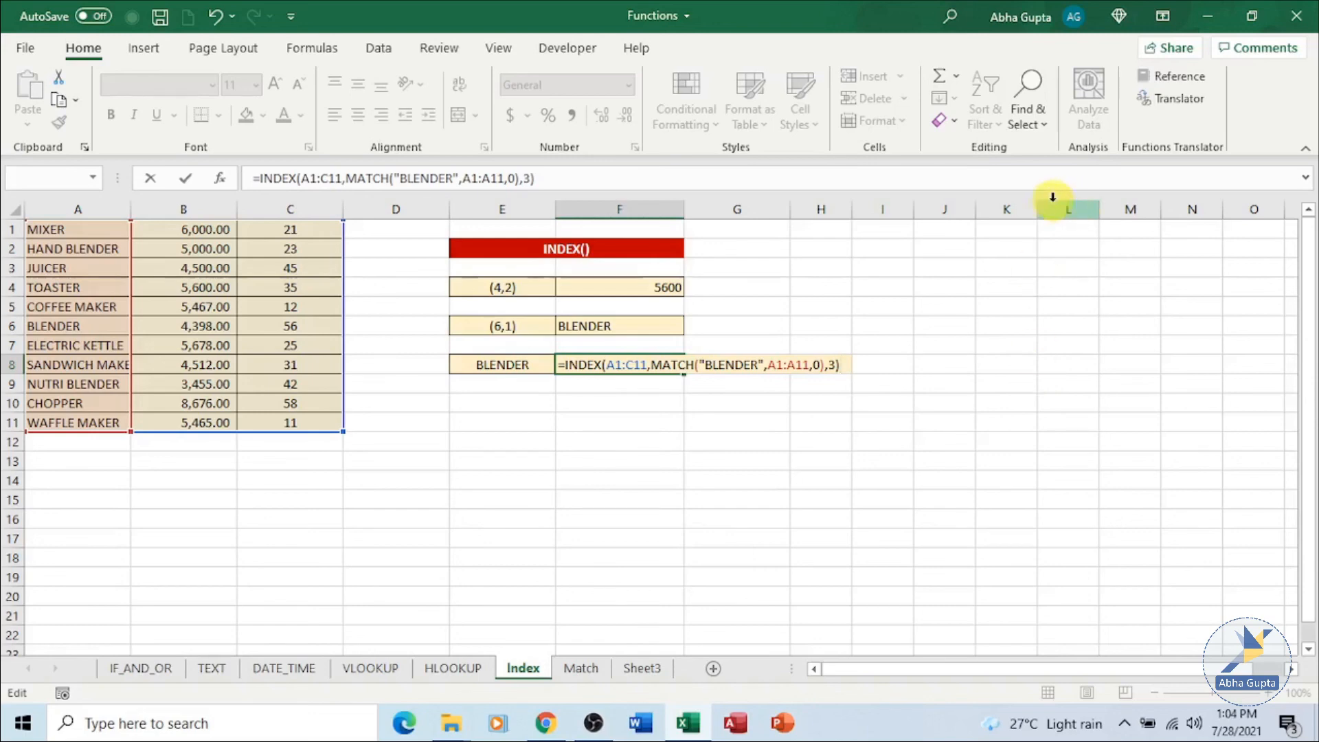
{"action": "left_click", "coordinate": [187, 181]}
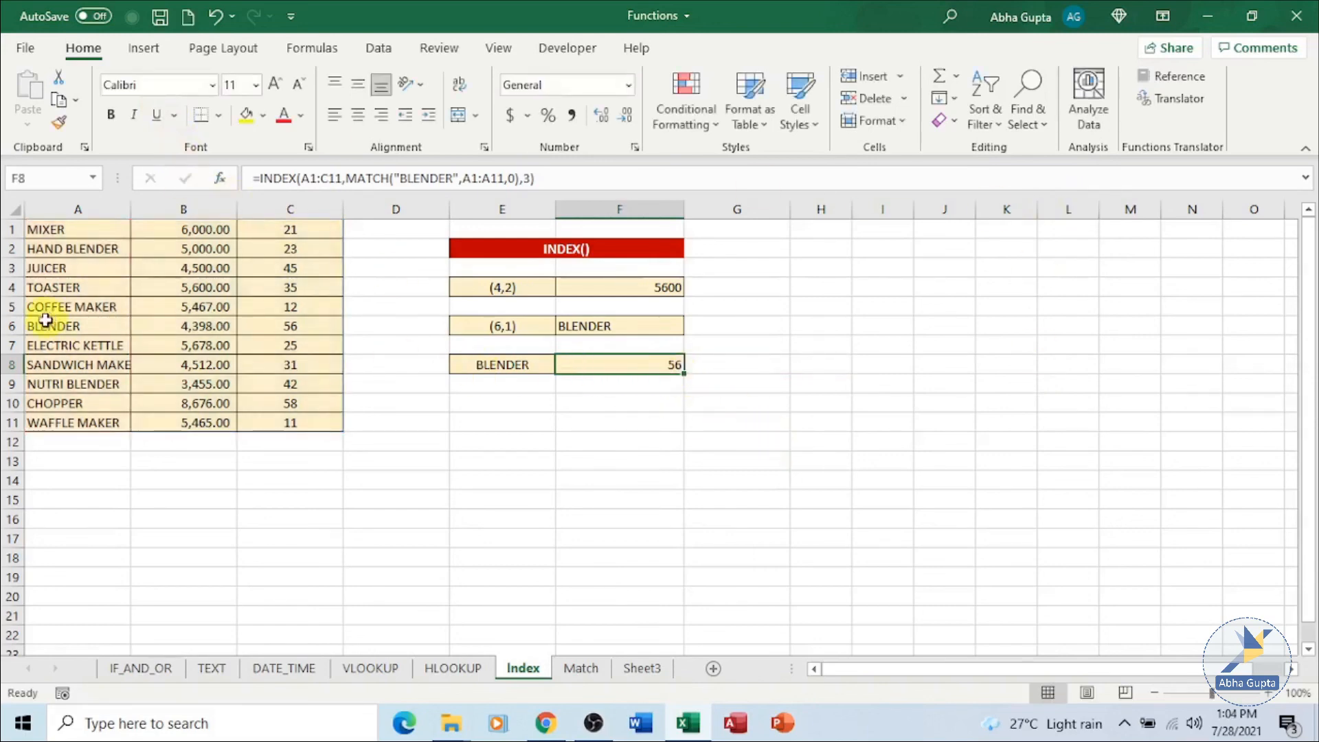
Check the F8 result against the BLENDER row's value in column C, and compare the INDEX formulas in F4 and F8
{"action": "left_click", "coordinate": [321, 330]}
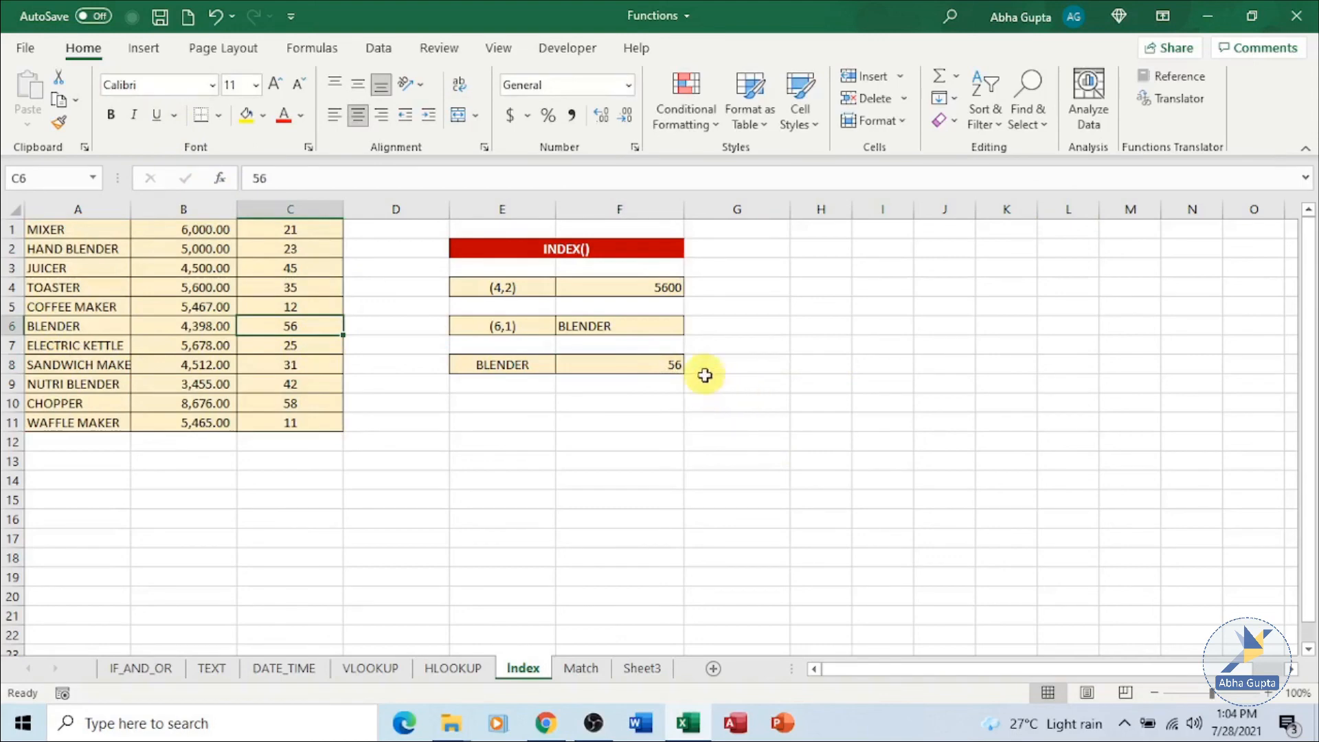
{"action": "left_click", "coordinate": [677, 289]}
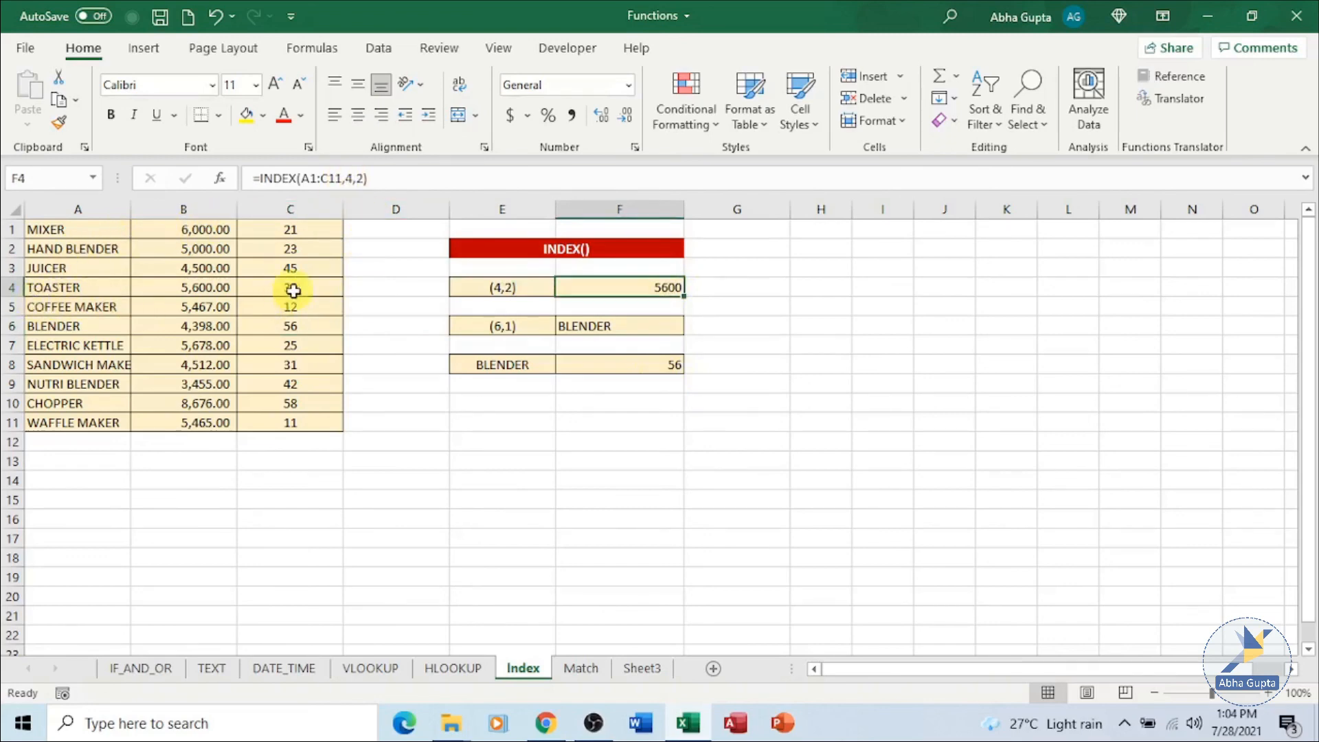
{"action": "left_click", "coordinate": [603, 365]}
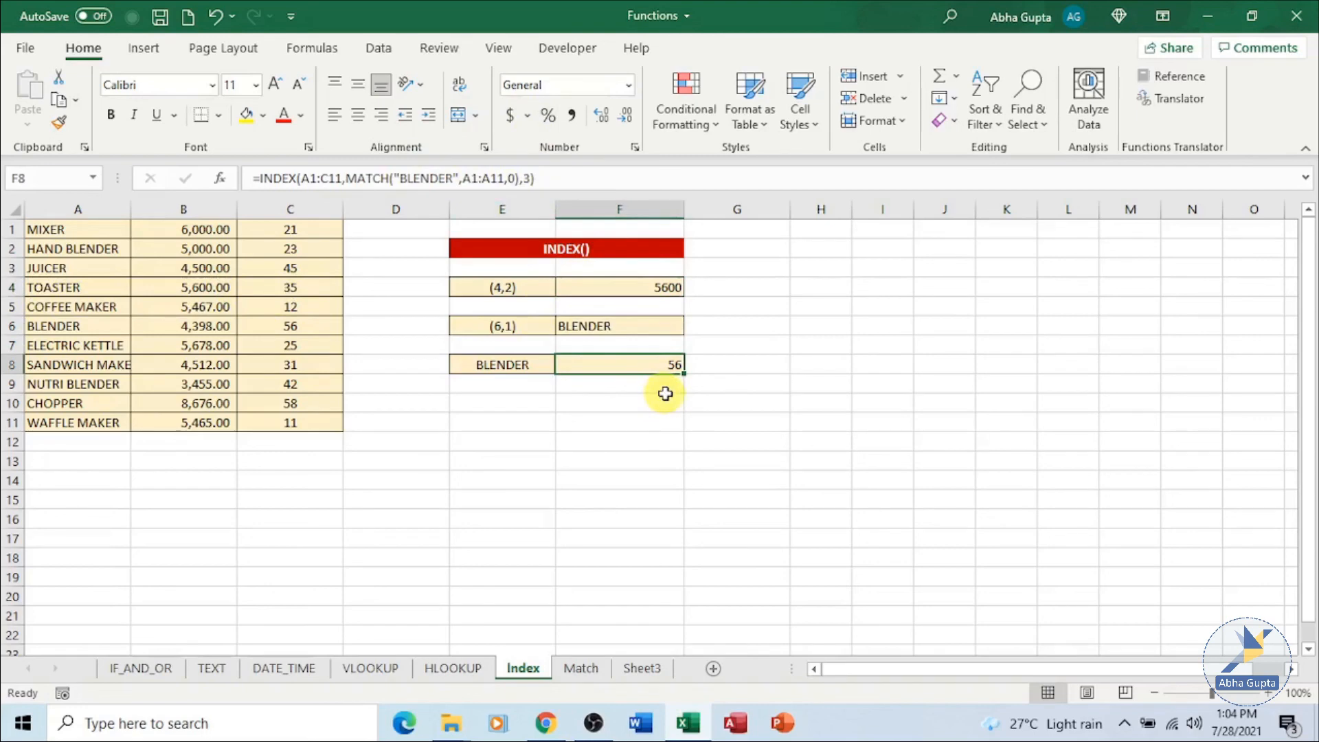
{"action": "left_click", "coordinate": [634, 423]}
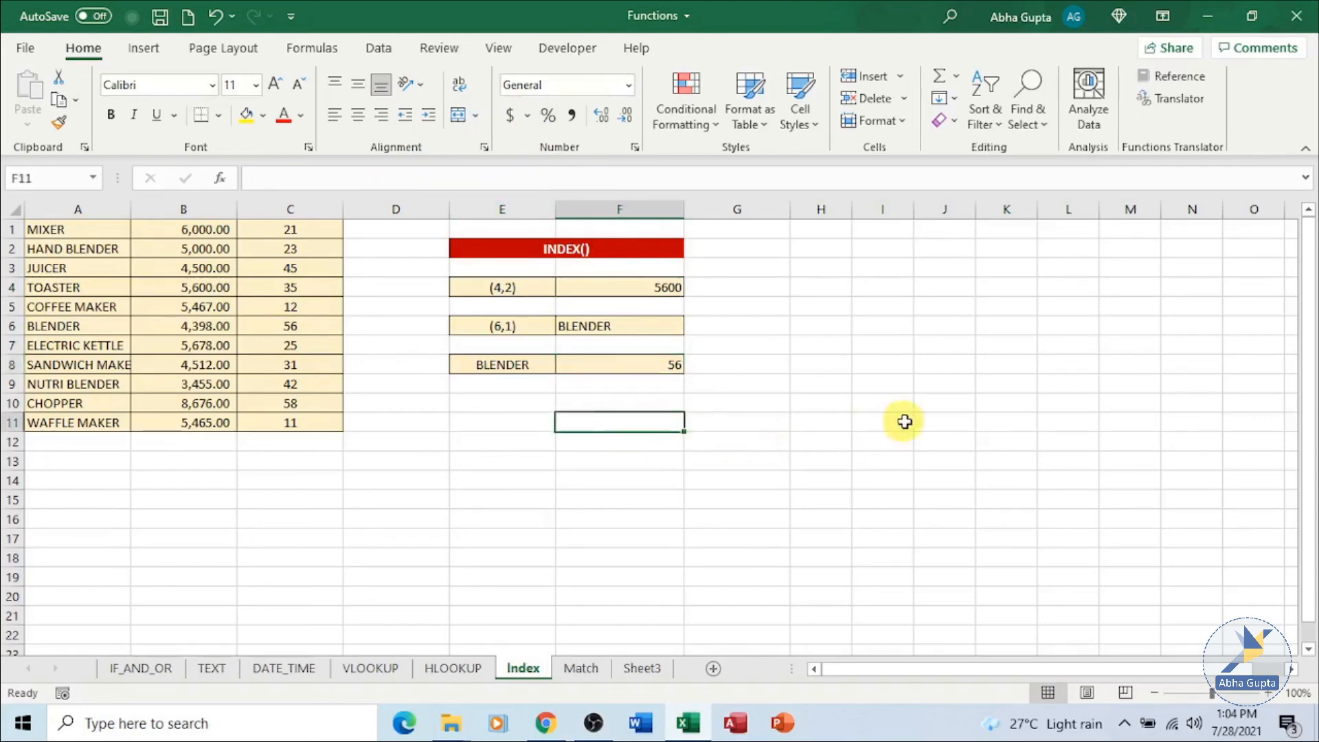